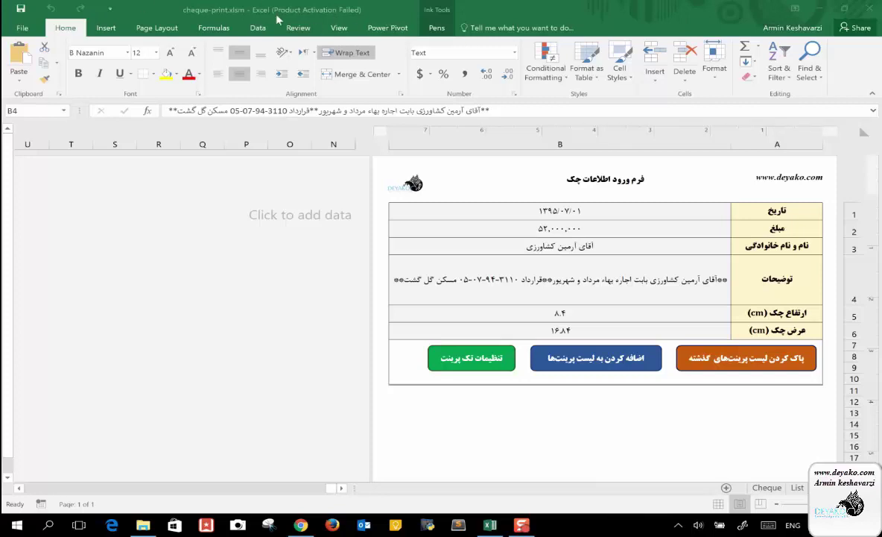
Switch the cheque-print workbook's ribbon to the View tab to reach its macros.
click(335, 28)
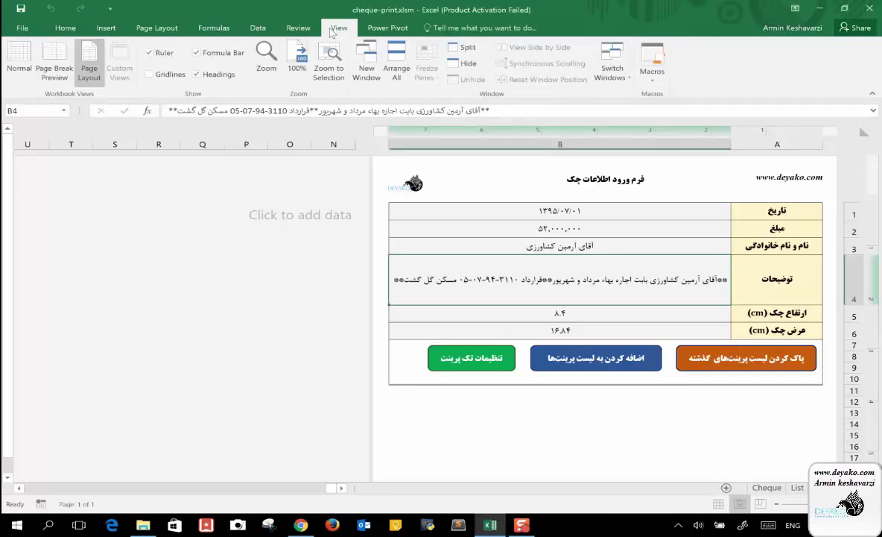
Review the workbook's existing macros, close the Macro dialog, and bring up Windows search.
click(663, 75)
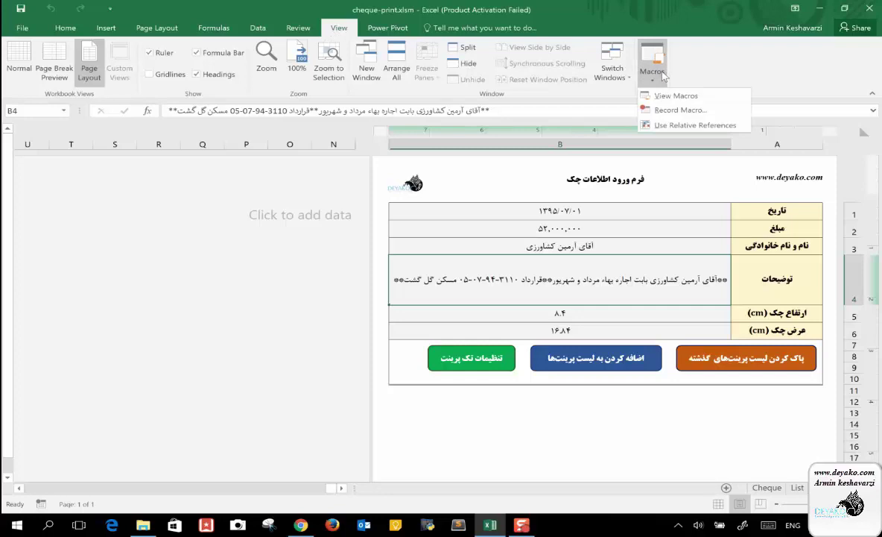
click(675, 97)
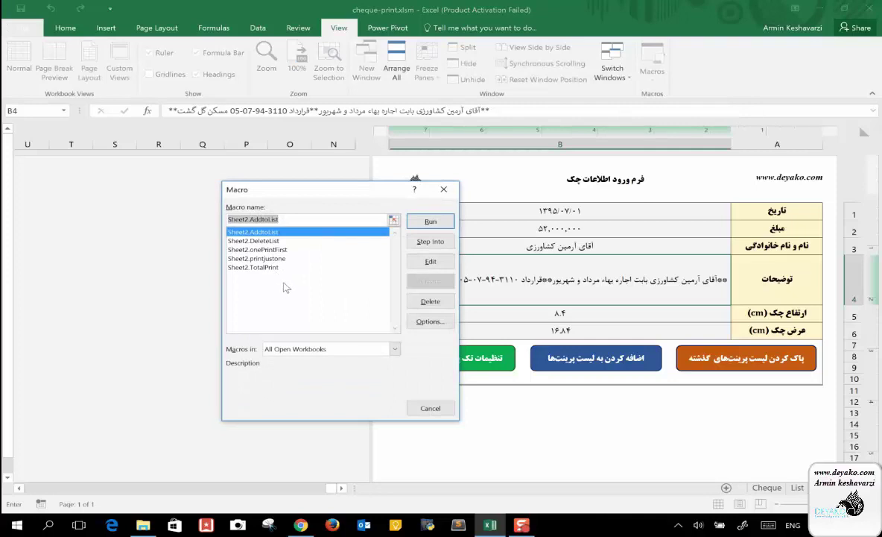
click(445, 189)
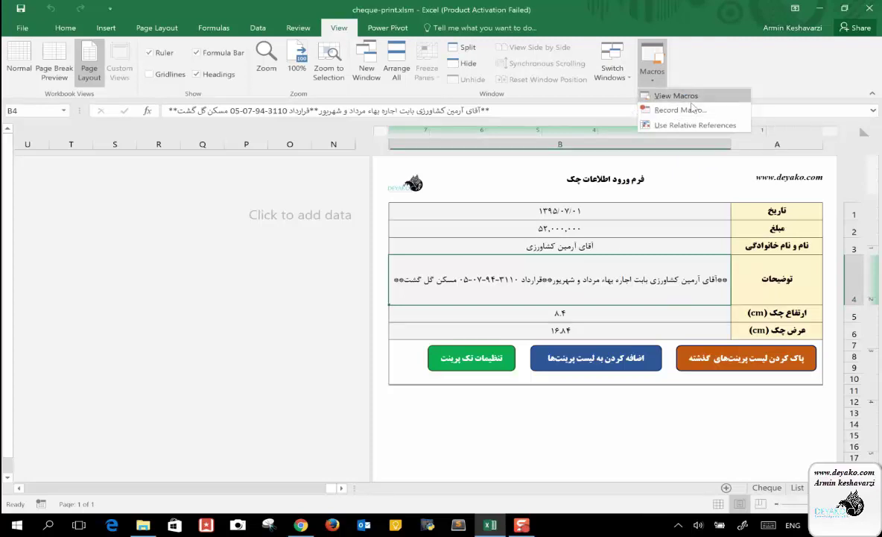
click(553, 268)
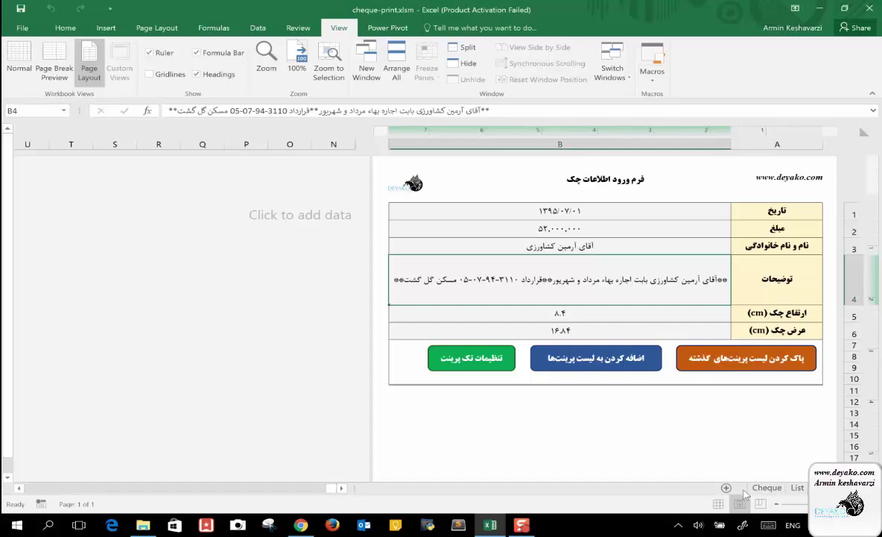
click(766, 487)
Launch Excel from Windows search with a new blank workbook.
click(49, 525)
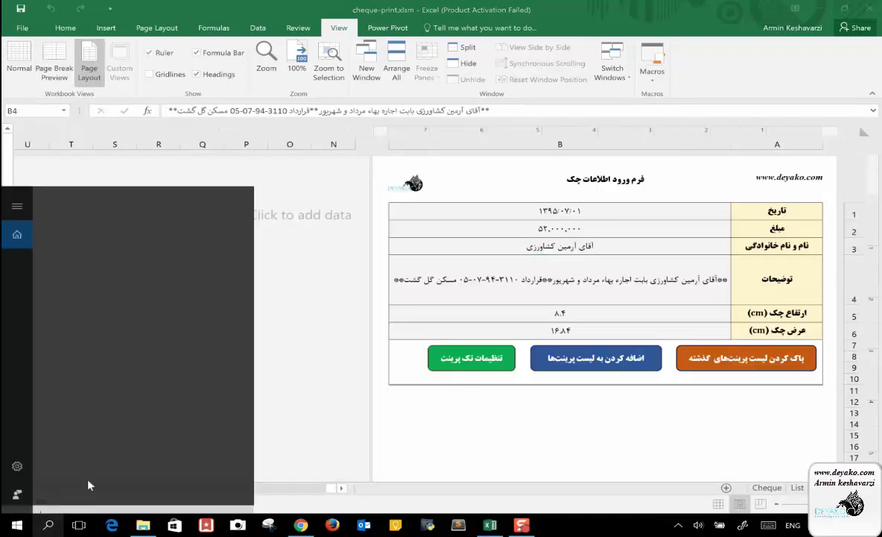
text(excel)
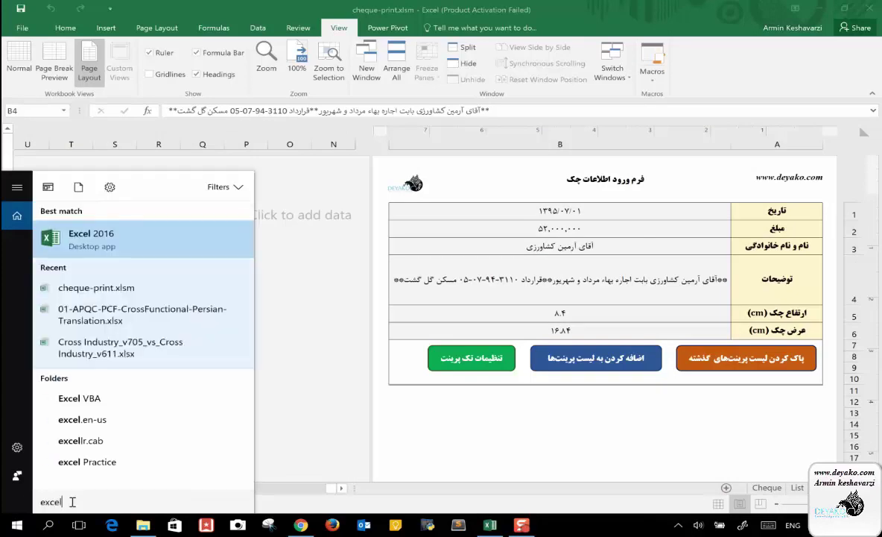
click(95, 243)
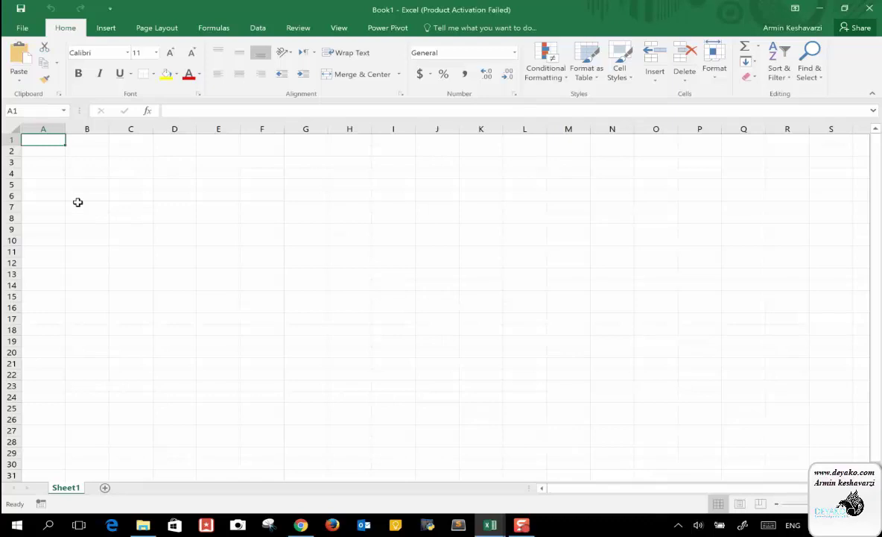
Enter the numbers 1 to 5 in A1:A5, then select and copy that range.
text(1)
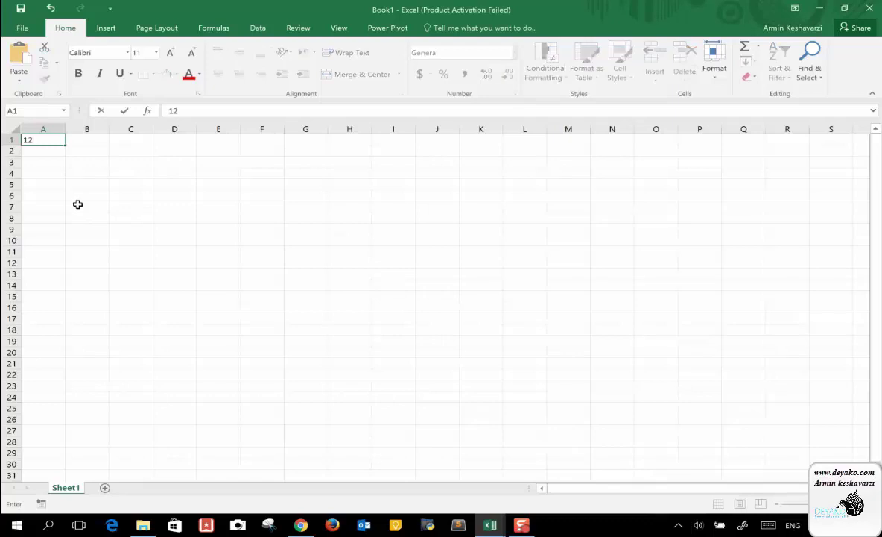
key(Return)
text(2)
key(Return)
text(3)
key(Return)
text(4)
key(Return)
text(5)
key(Return)
drag(51, 138, 42, 186)
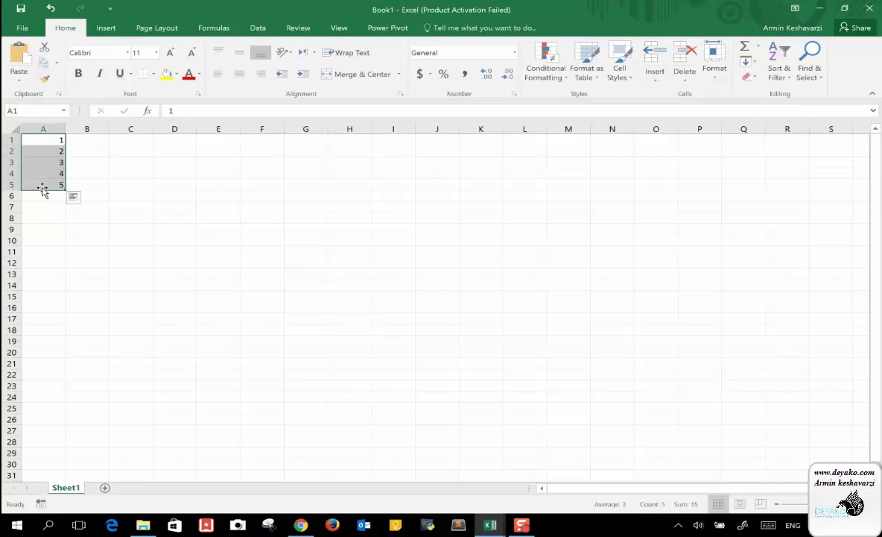
key(ctrl+c)
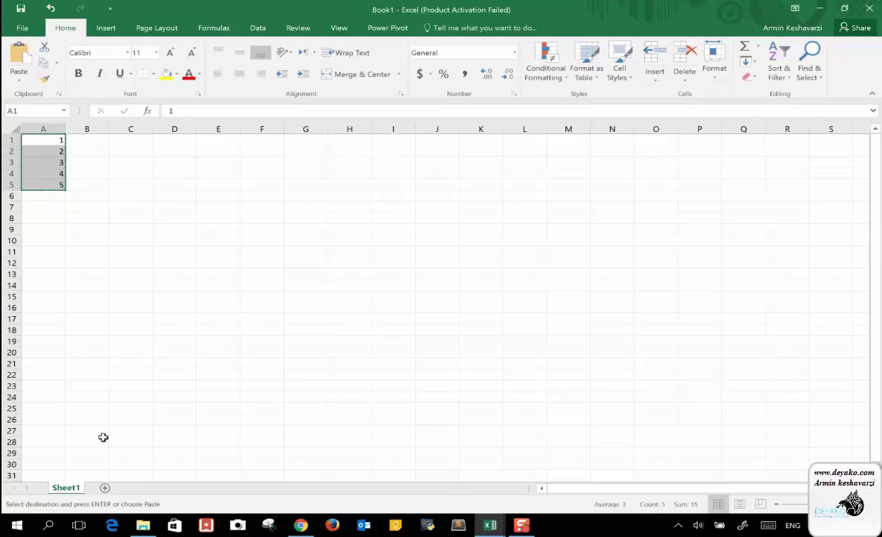
Add Sheet2 and paste the numbers 1–5 into it.
click(105, 488)
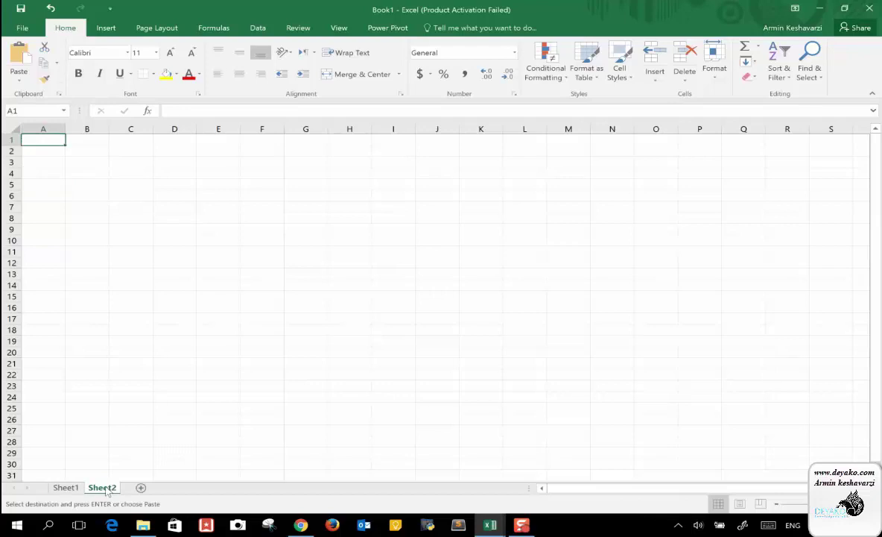
key(ctrl+v)
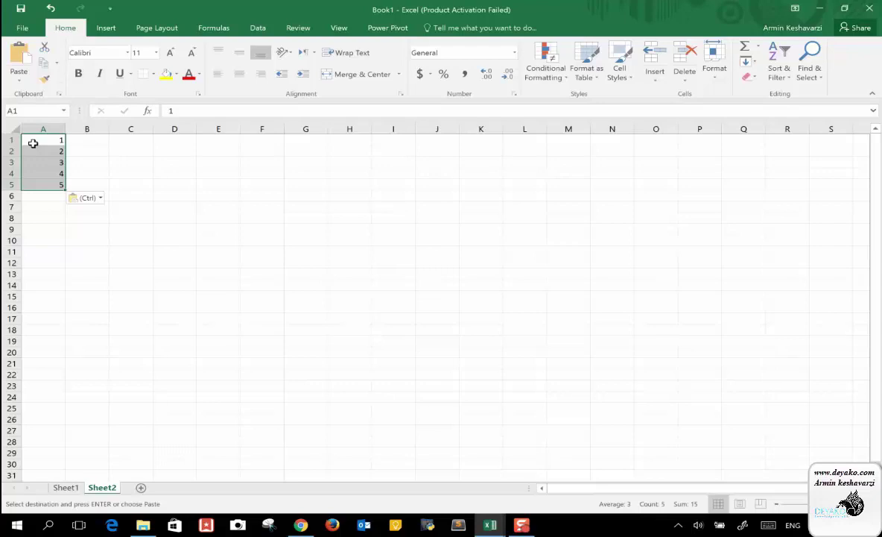
click(66, 487)
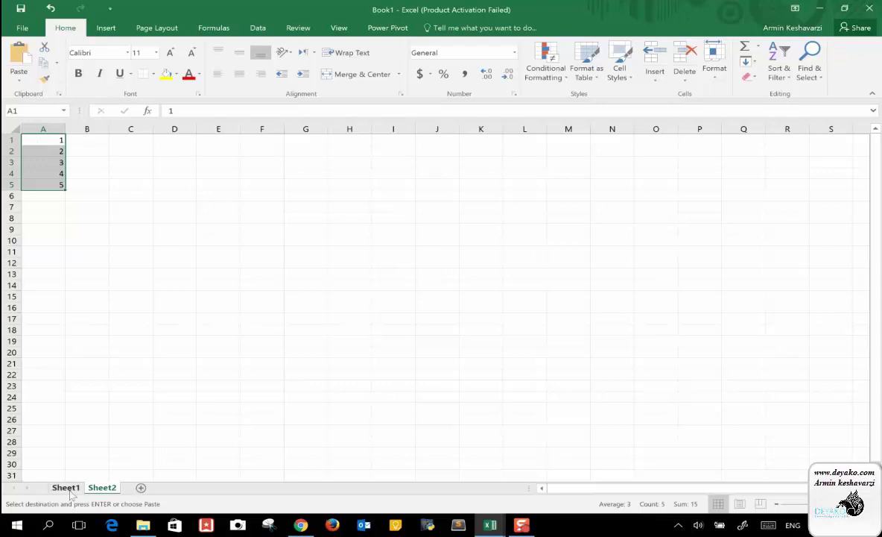
click(103, 488)
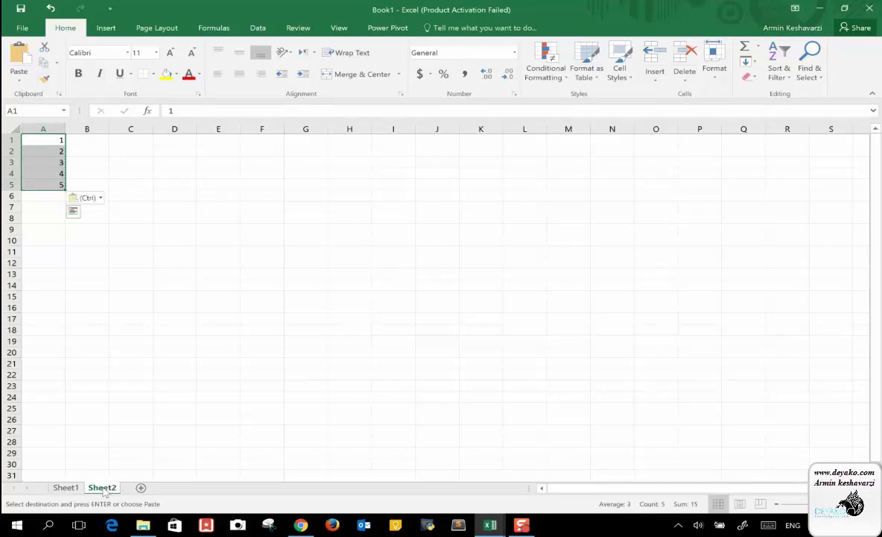
Clear the pasted numbers from Sheet2 and start a macro recording setup from Sheet1.
key(Delete)
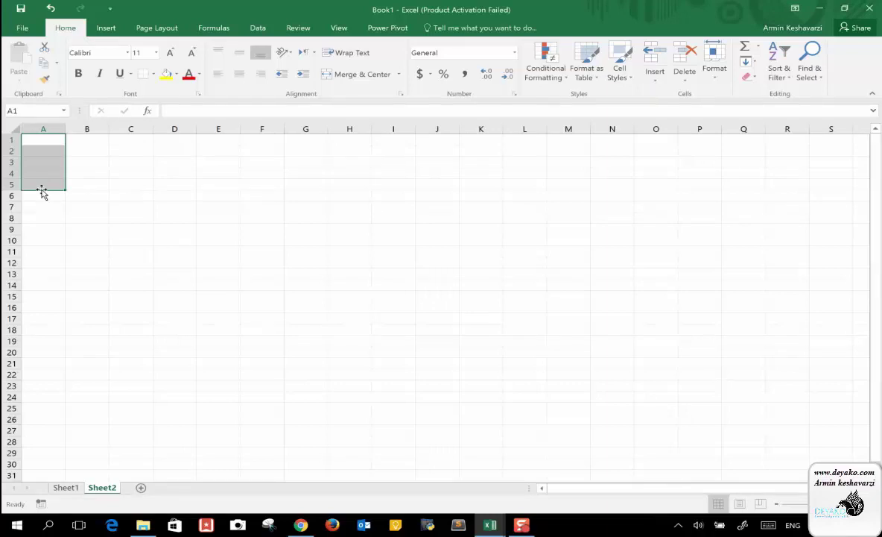
click(67, 488)
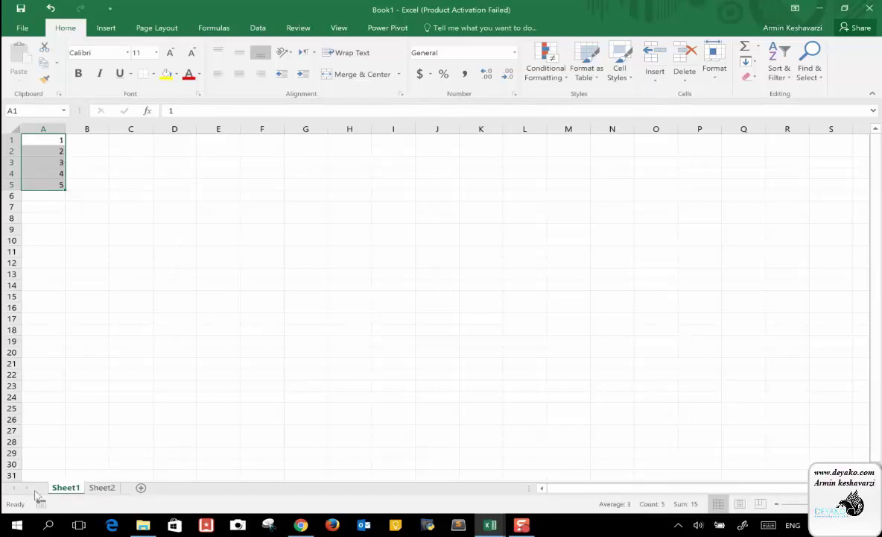
click(41, 504)
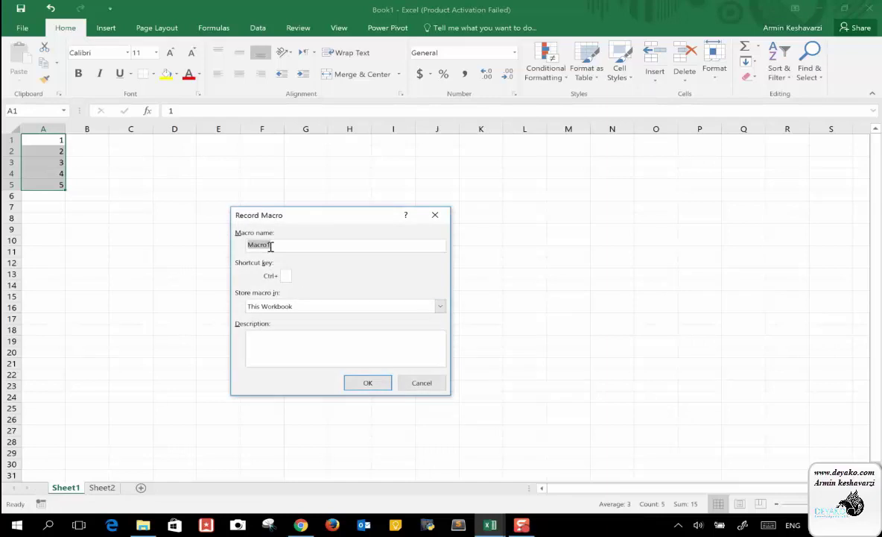
Name the macro copy-past, store it in This Workbook, and describe it as 'in yek mesal hast'.
text(copy-past)
click(440, 306)
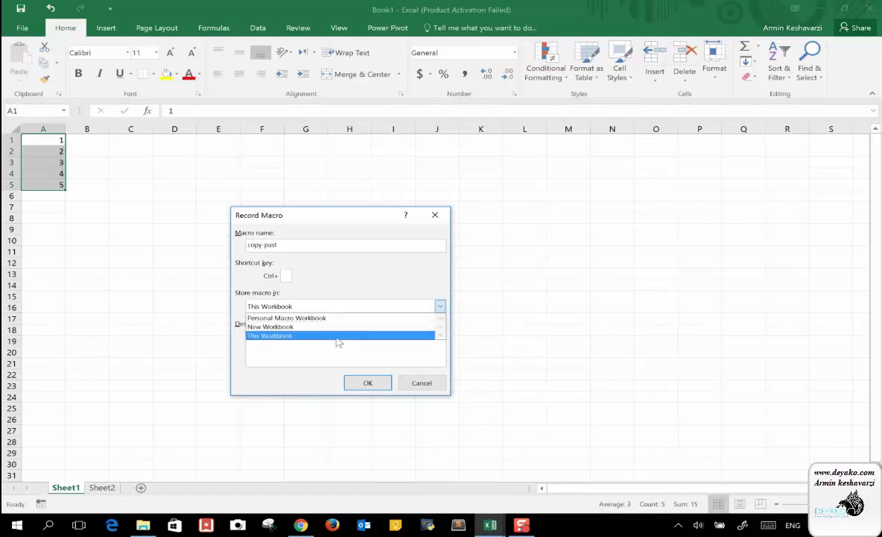
click(338, 335)
click(336, 338)
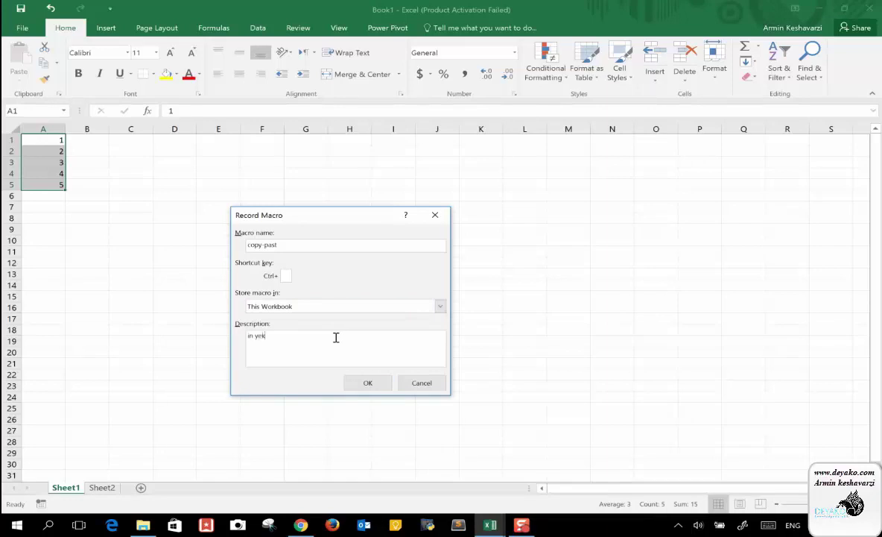
text( mesal hast)
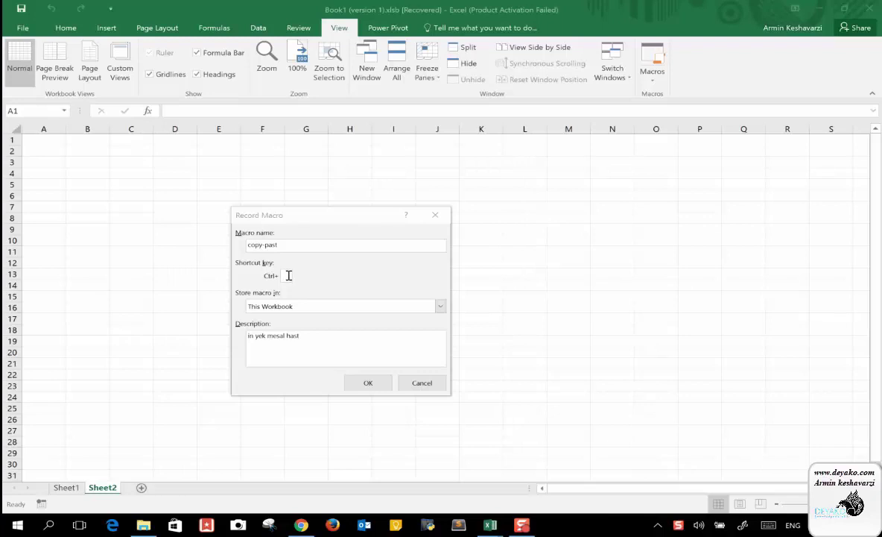
Give the macro the shortcut Ctrl+b and confirm, then dismiss the invalid-name warning.
click(288, 275)
text(b)
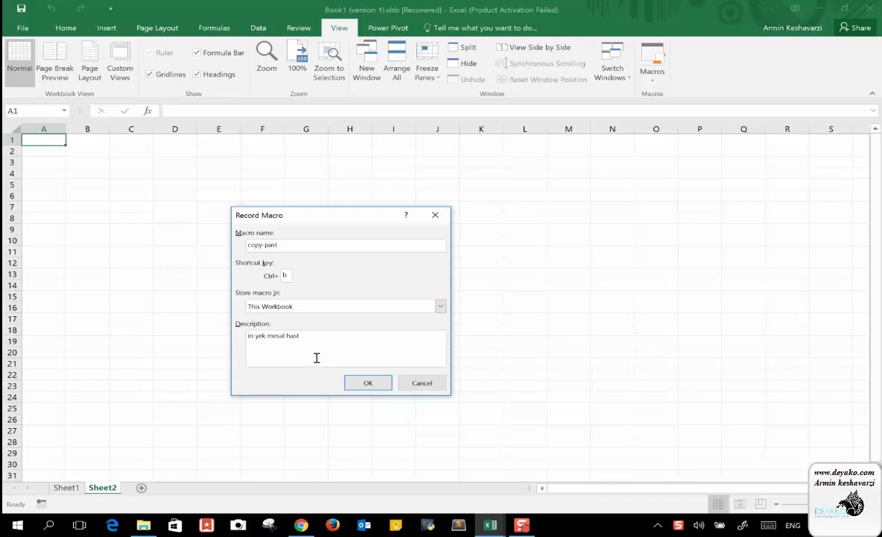
click(357, 383)
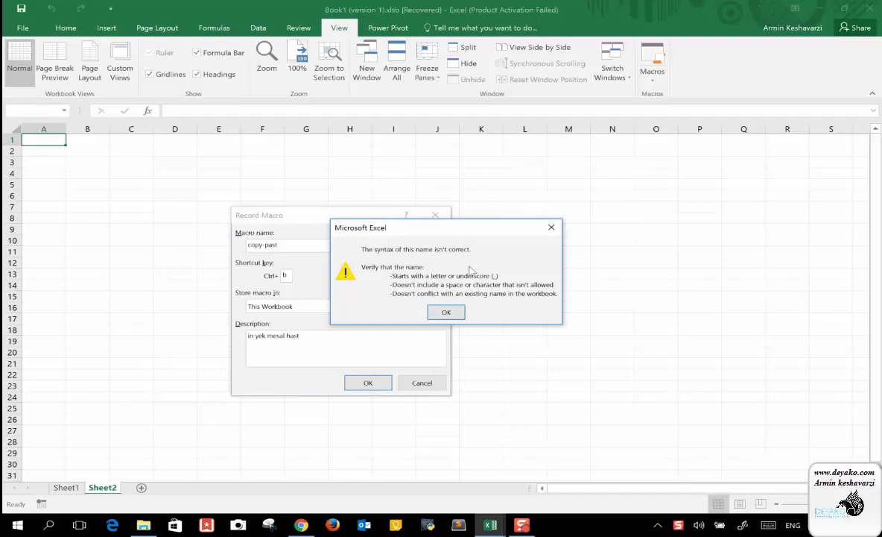
click(446, 311)
Rename the macro from copy-past to copy_past and start recording.
click(262, 244)
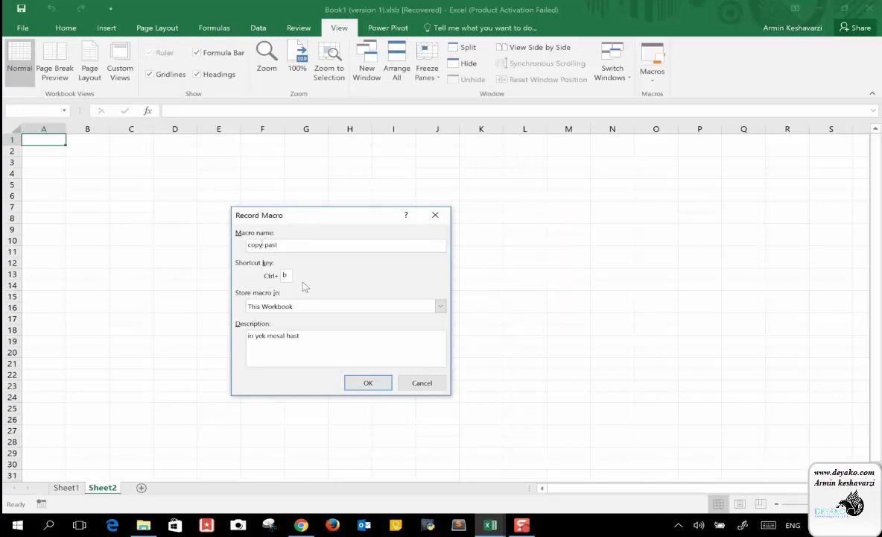
key(BackSpace)
text(_)
click(369, 384)
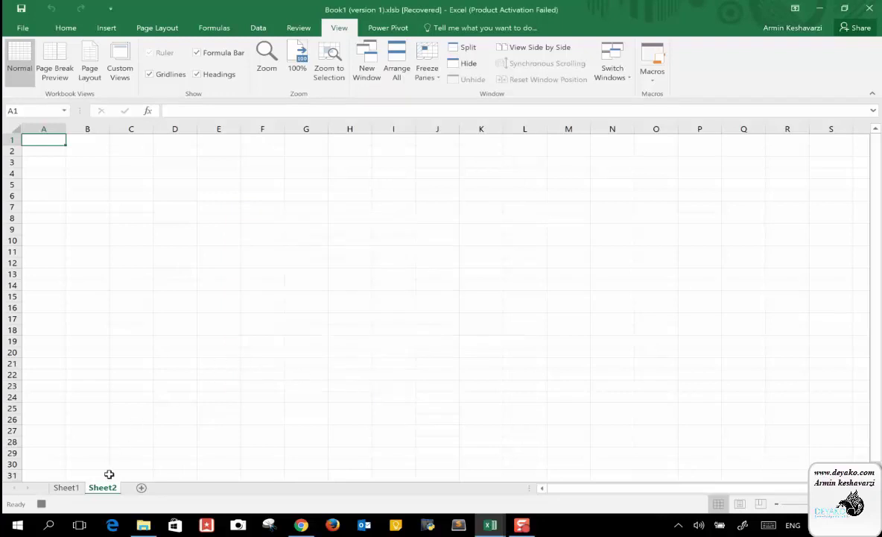
Record copying Sheet1's A1:A5 into Sheet2's A1:A5, then stop recording.
click(67, 486)
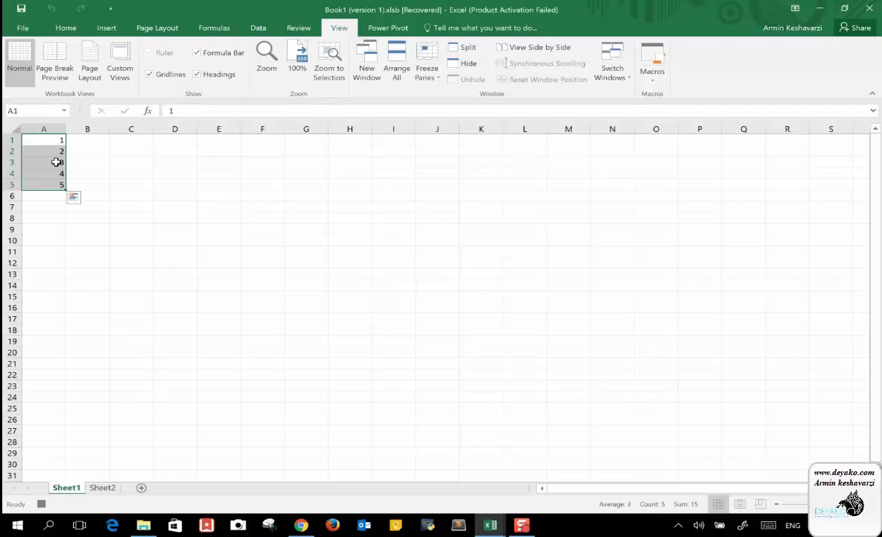
click(44, 140)
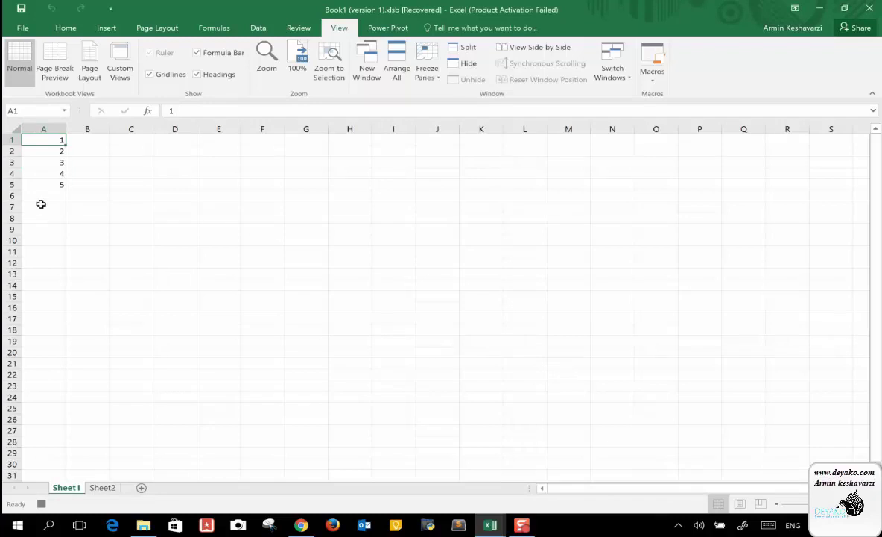
key(shift+Down)
key(shift+Down)
key(shift+Down)
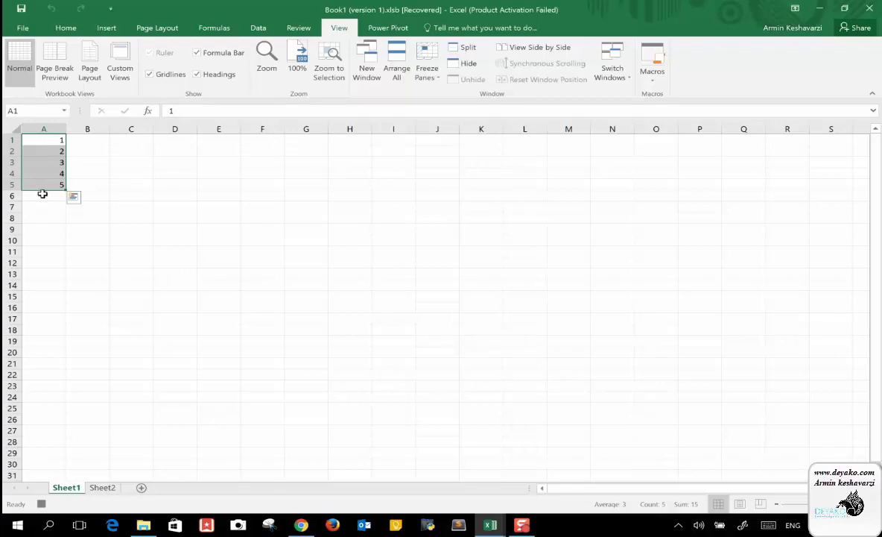
key(ctrl+c)
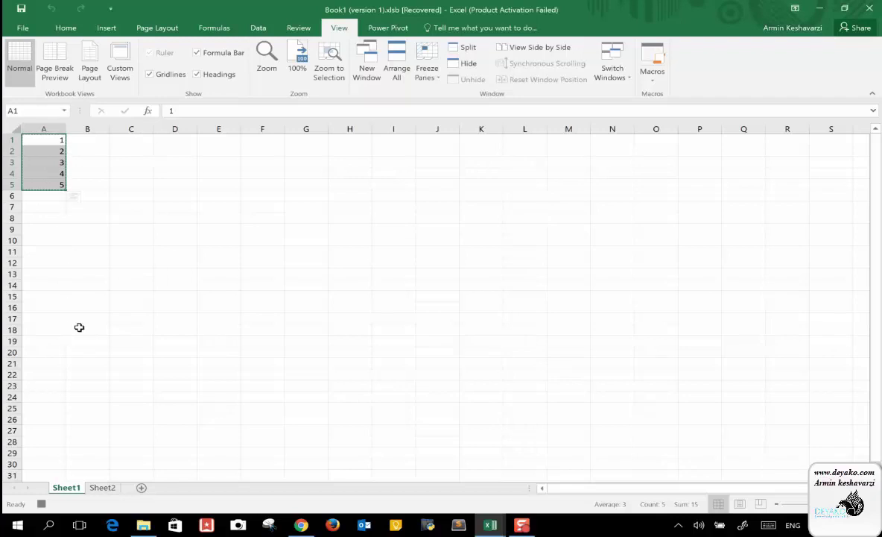
click(102, 488)
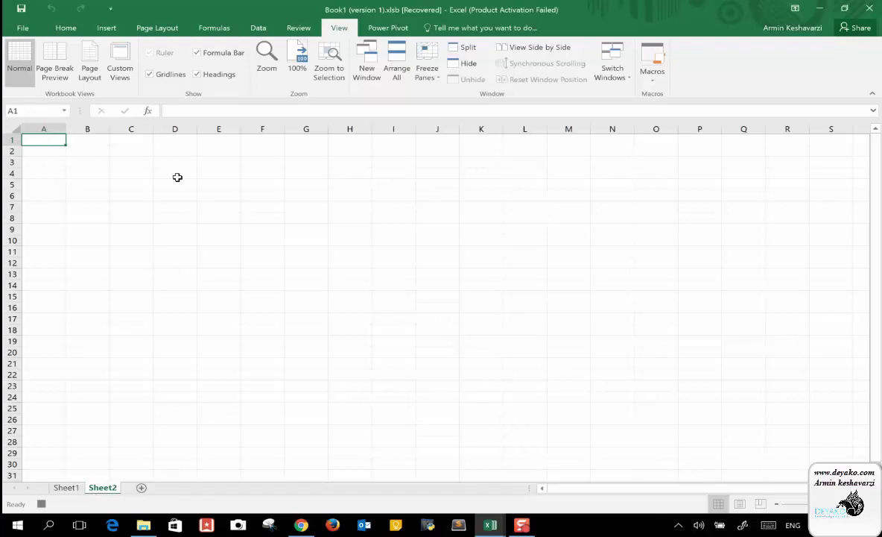
key(ctrl+v)
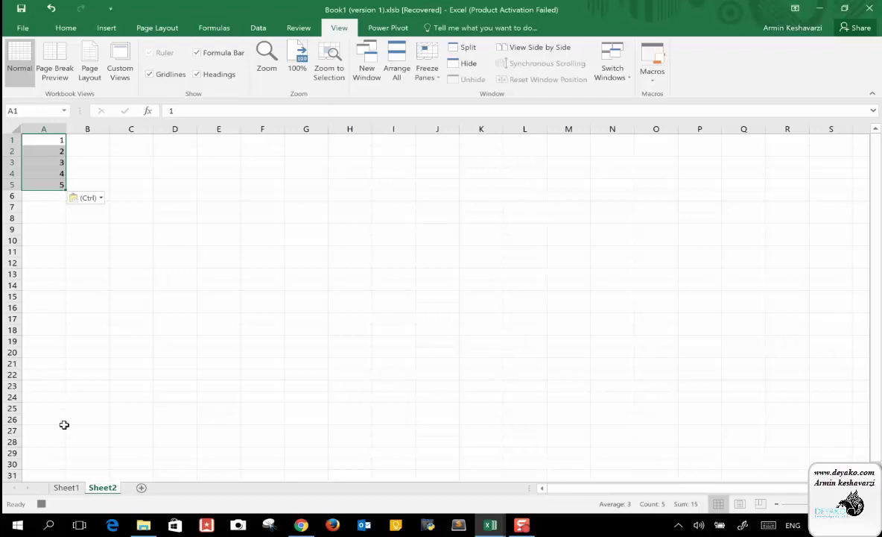
click(43, 505)
Check Sheet2's contents, then clear the numbers from Sheet1's A1:A5.
key(Delete)
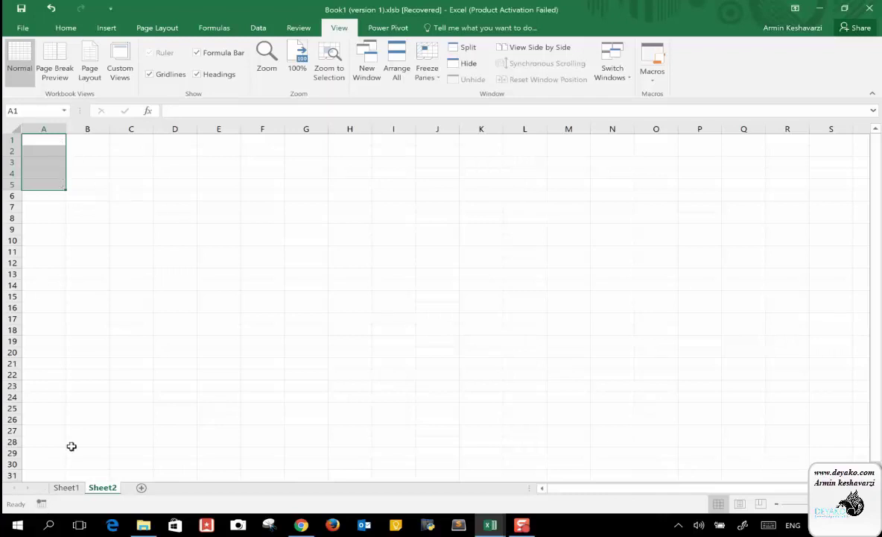
key(ctrl+z)
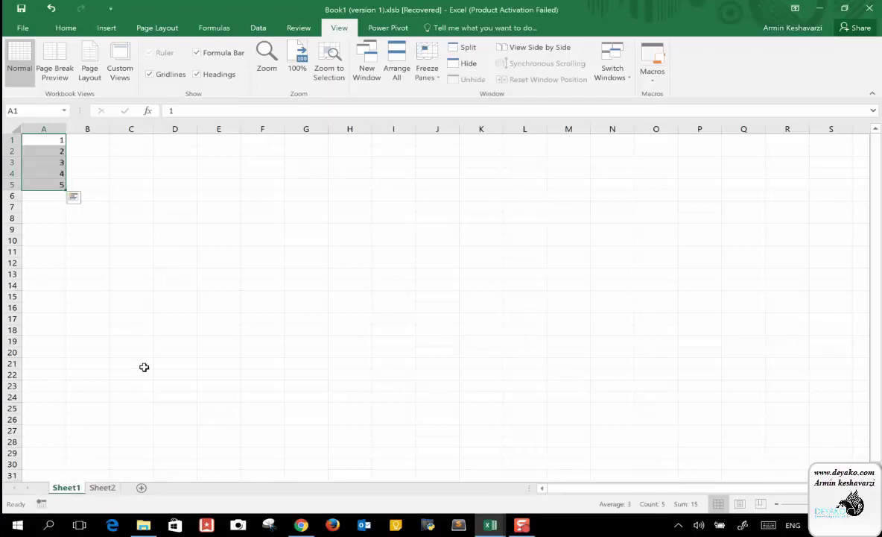
click(102, 488)
click(128, 186)
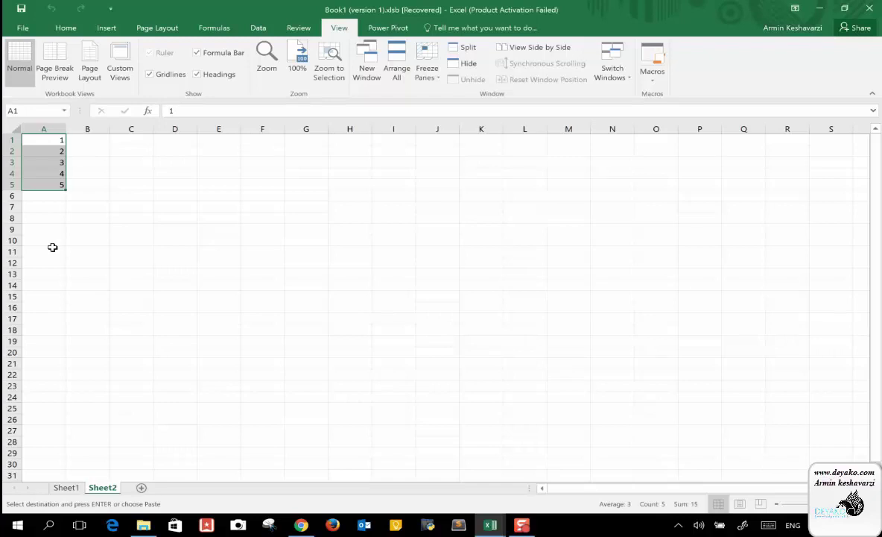
click(66, 487)
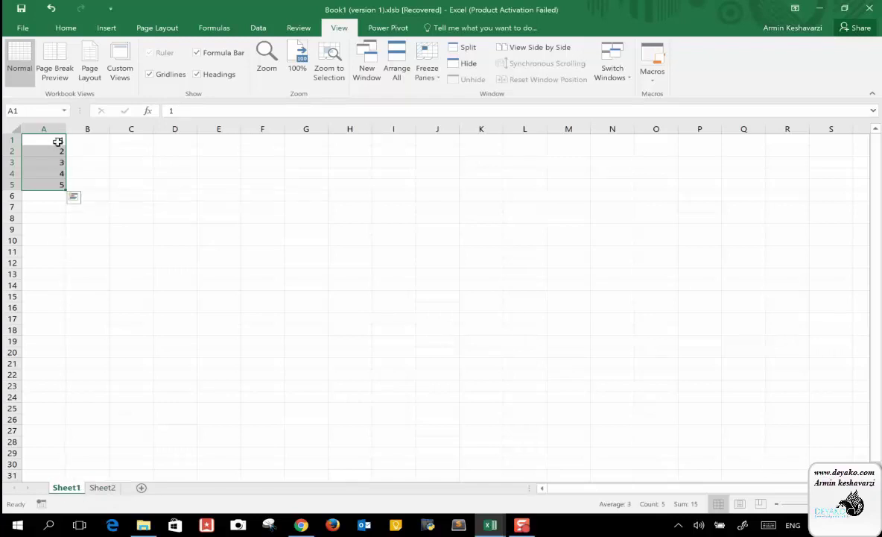
key(Delete)
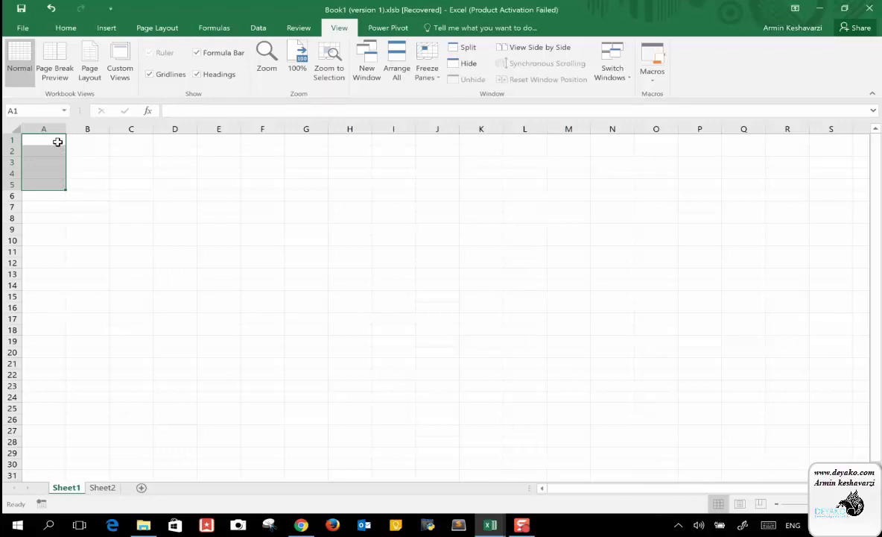
click(58, 142)
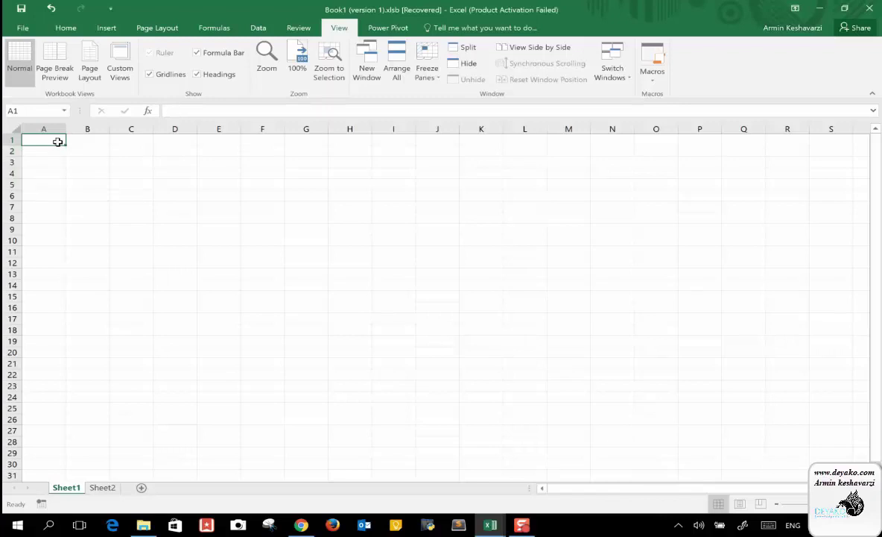
Enter the letters a, r, m, i, n one per cell in Sheet1's A1:A5.
text(armi)
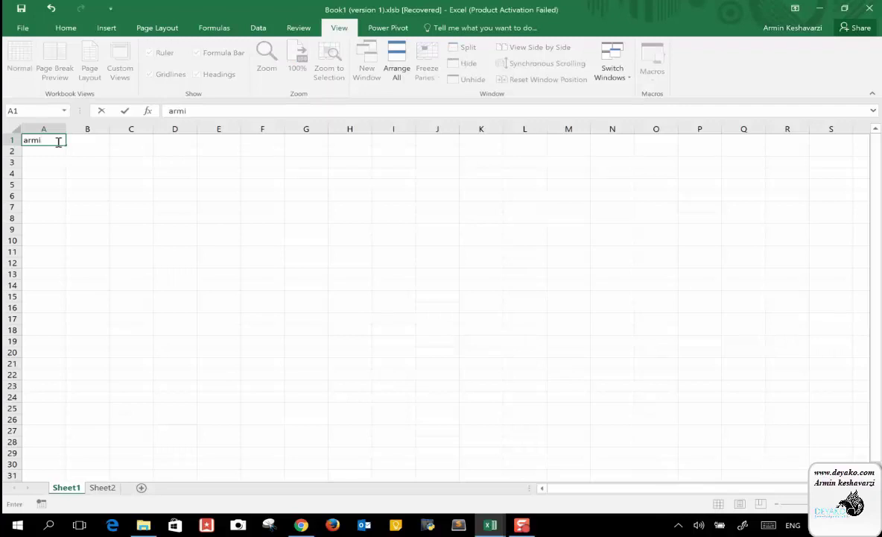
key(BackSpace)
key(BackSpace)
key(BackSpace)
key(BackSpace)
key(Return)
text(r)
key(Return)
text(m)
key(Return)
text(i)
key(Return)
text(n)
key(Return)
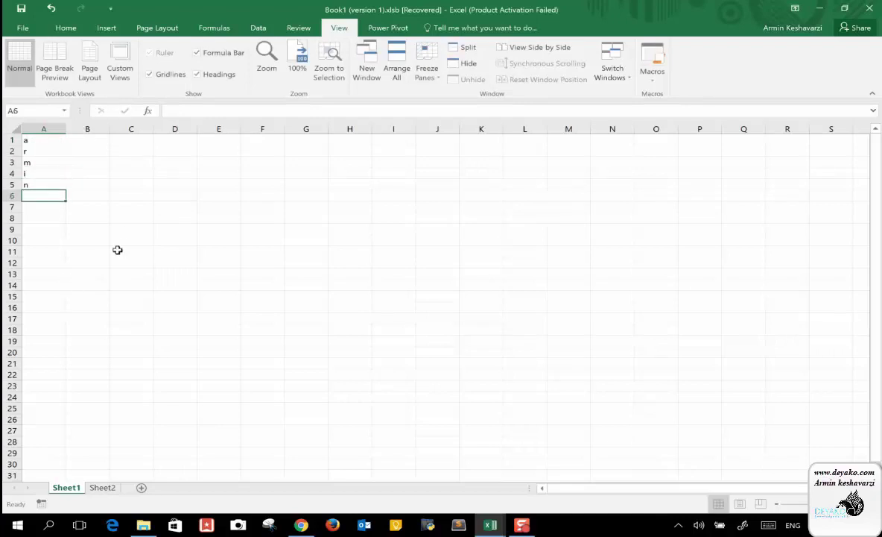
Copy the five letters and paste them into Sheet2's A1:A5.
key(ctrl+a)
key(ctrl+c)
key(ctrl+Page_Down)
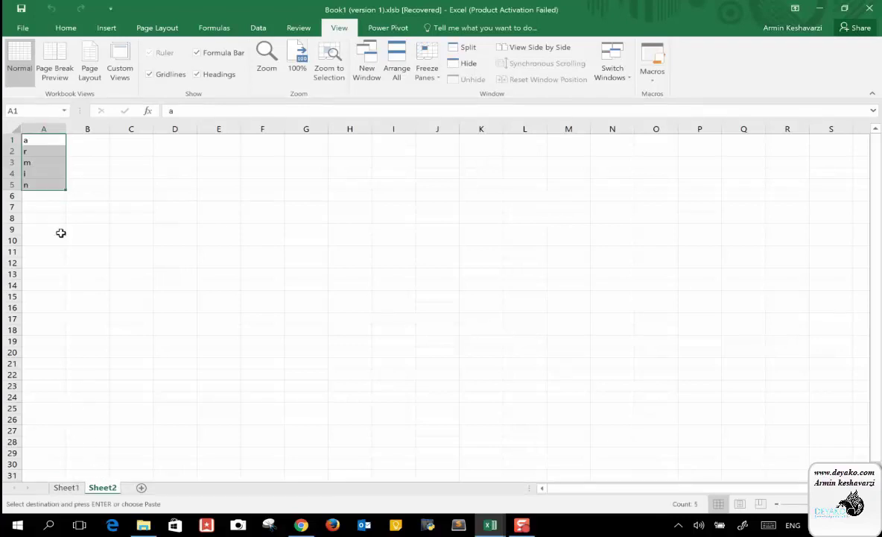
click(72, 488)
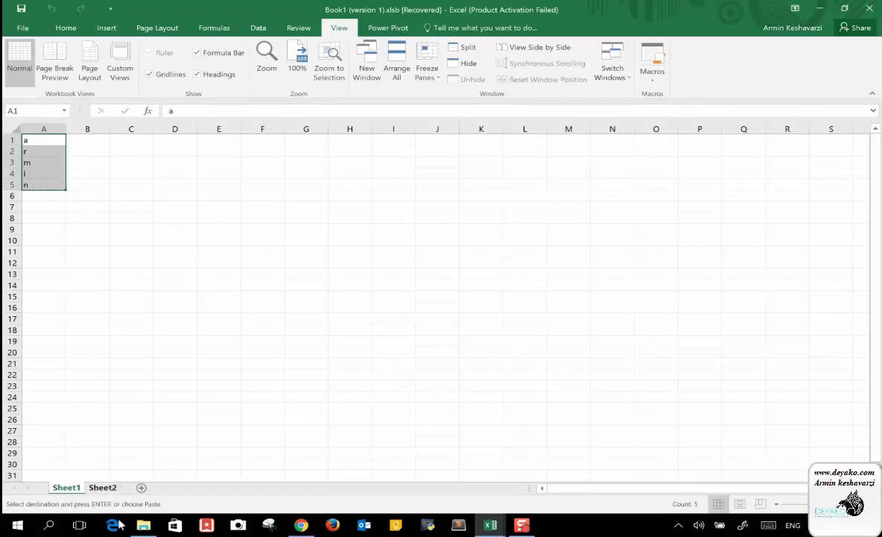
click(105, 487)
key(ctrl+v)
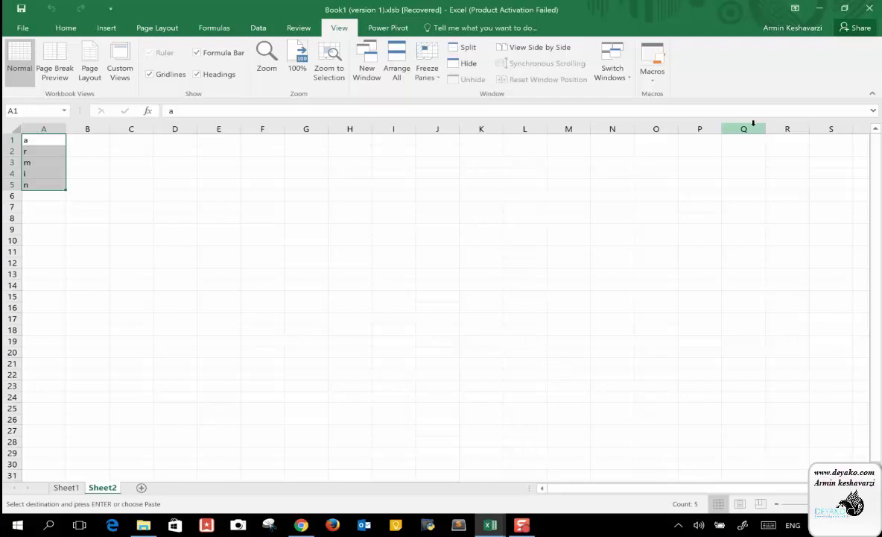
Run the copy_past macro from the View Macros list.
click(661, 83)
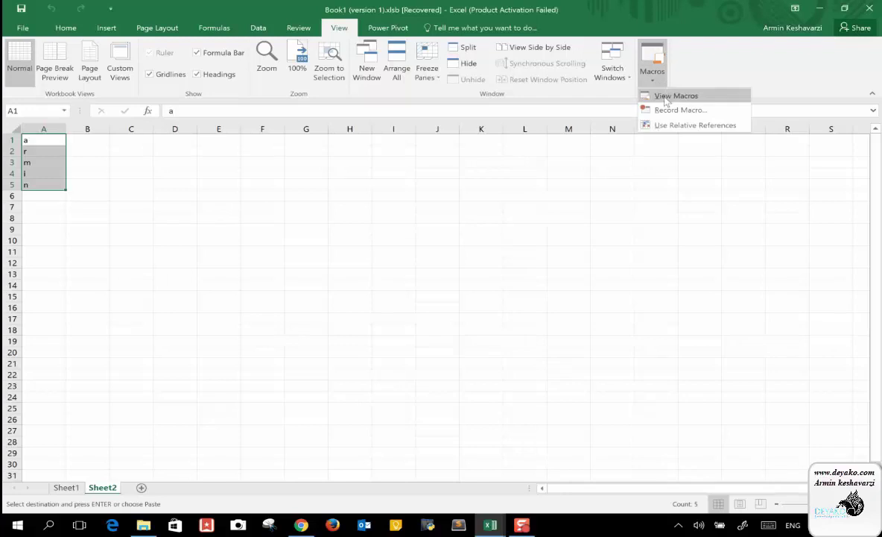
click(666, 97)
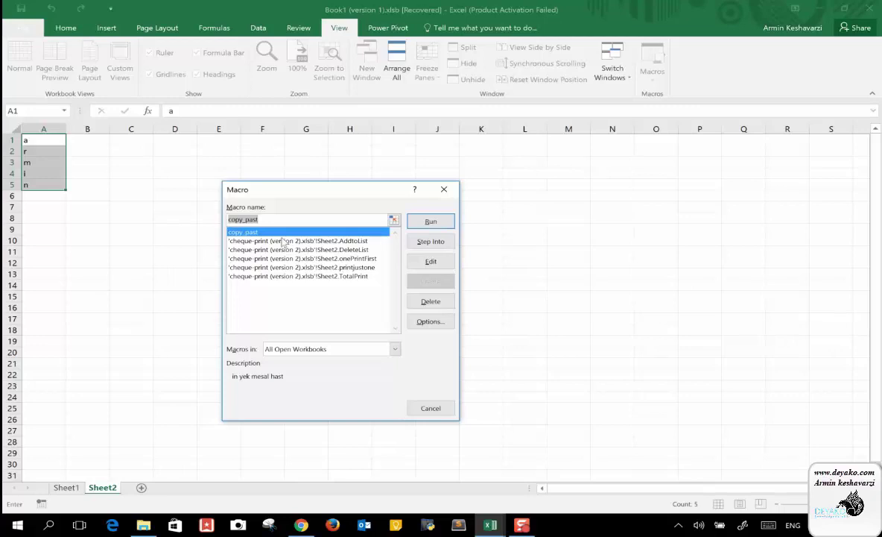
click(429, 220)
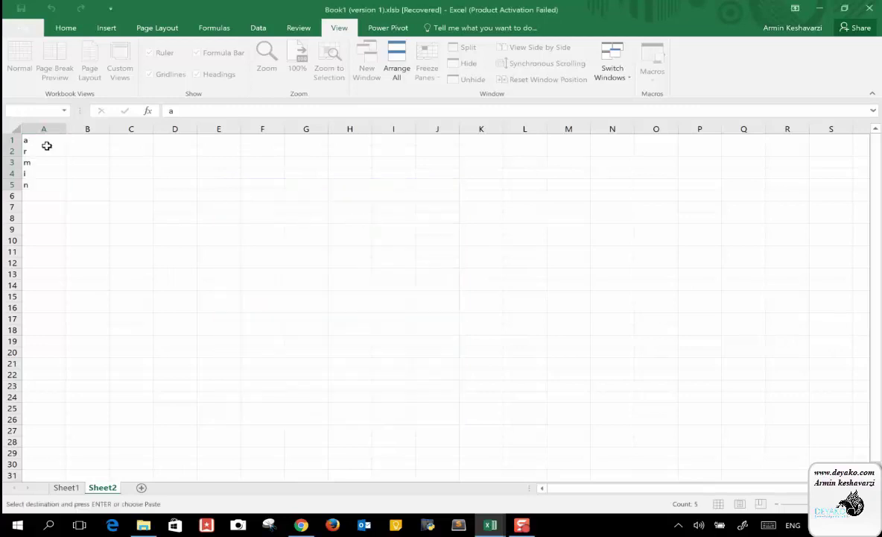
Open the copy_past macro's code in the Visual Basic editor.
click(651, 79)
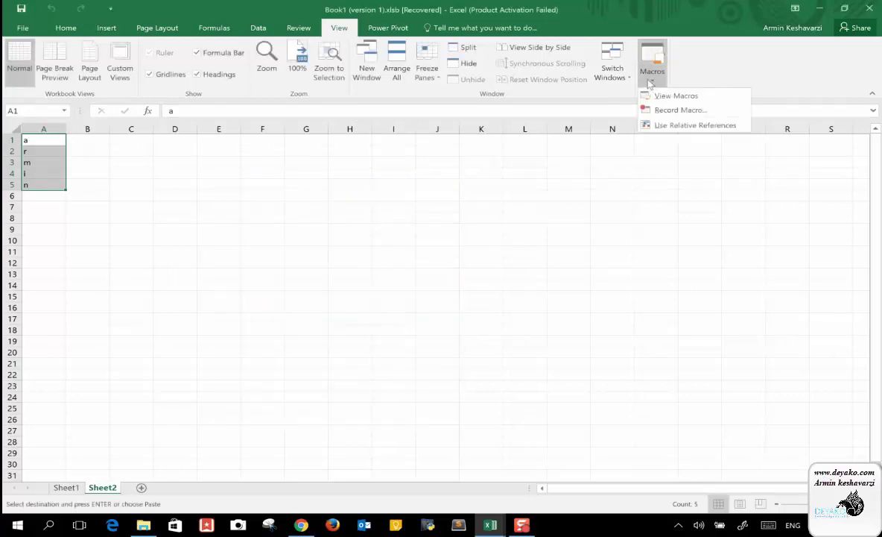
click(647, 99)
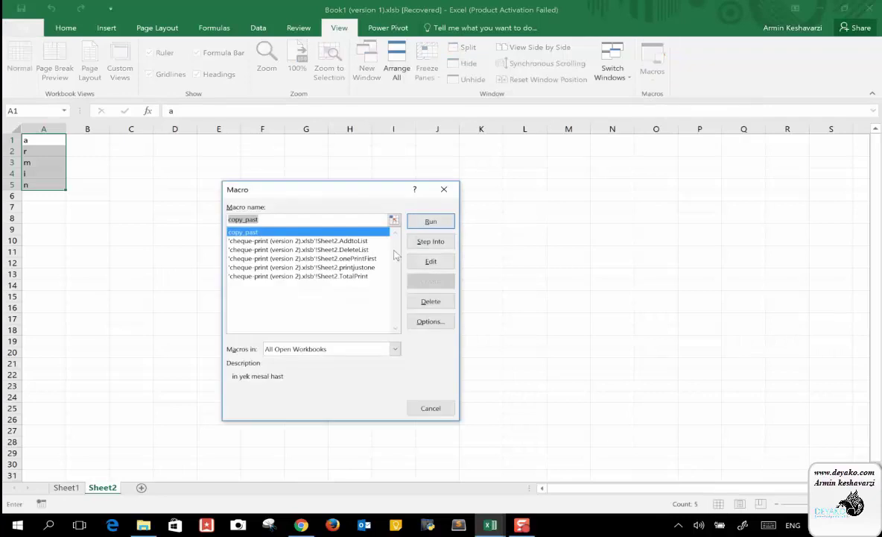
click(430, 263)
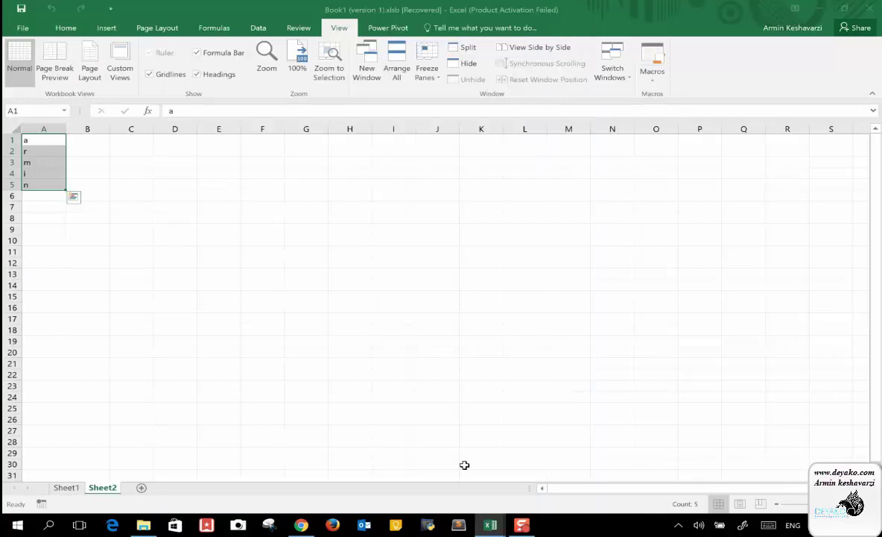
click(489, 525)
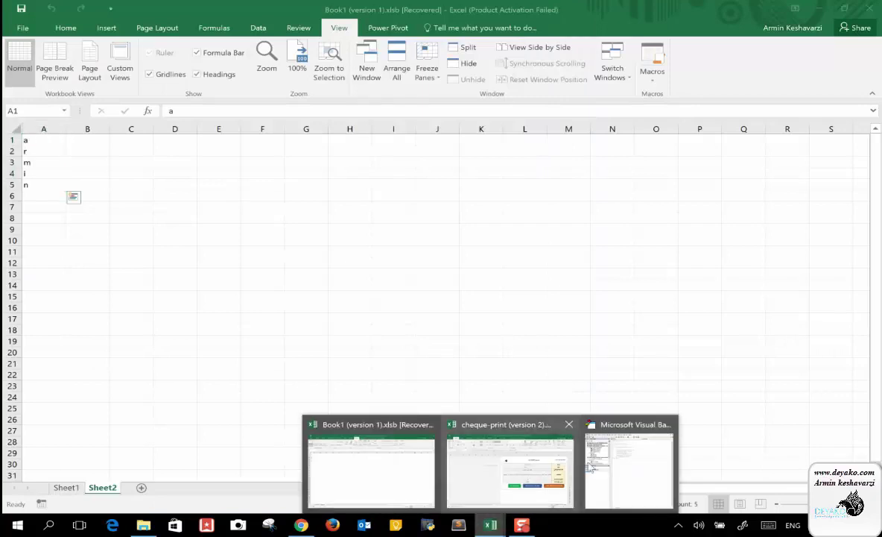
click(630, 465)
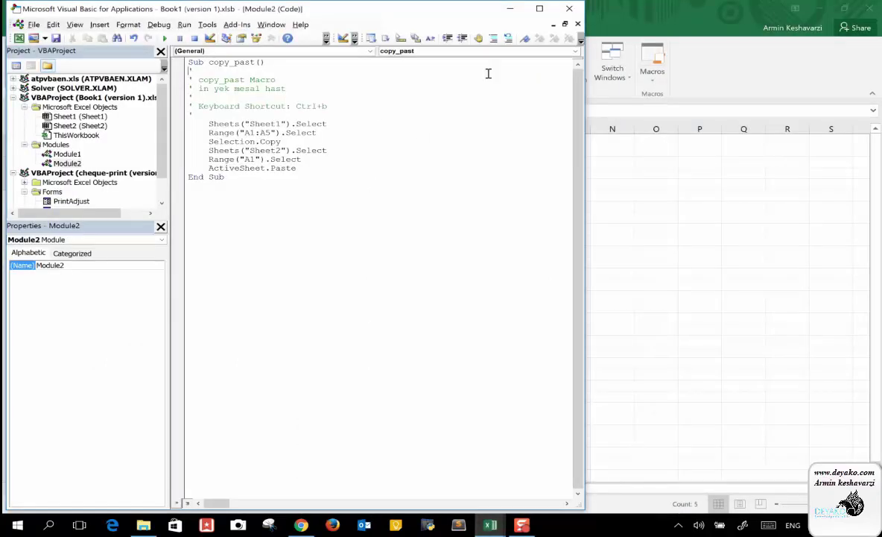
click(539, 9)
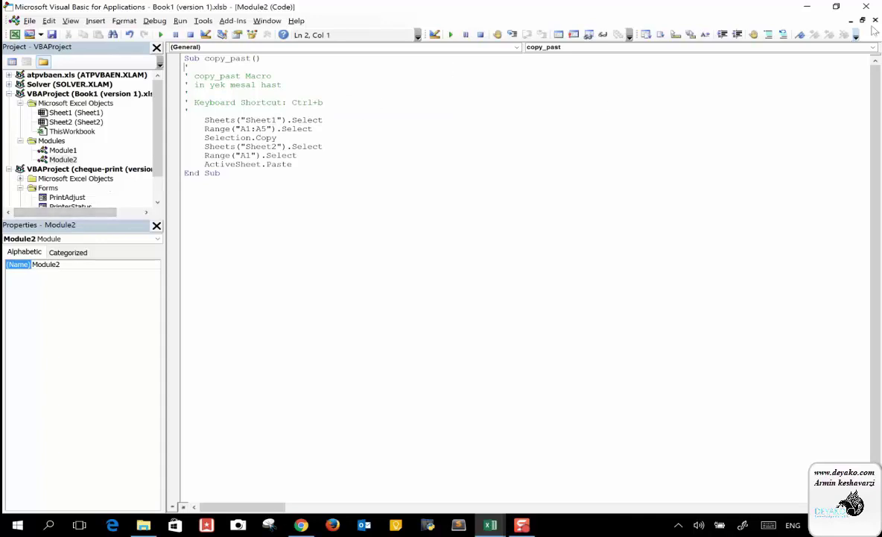
click(807, 6)
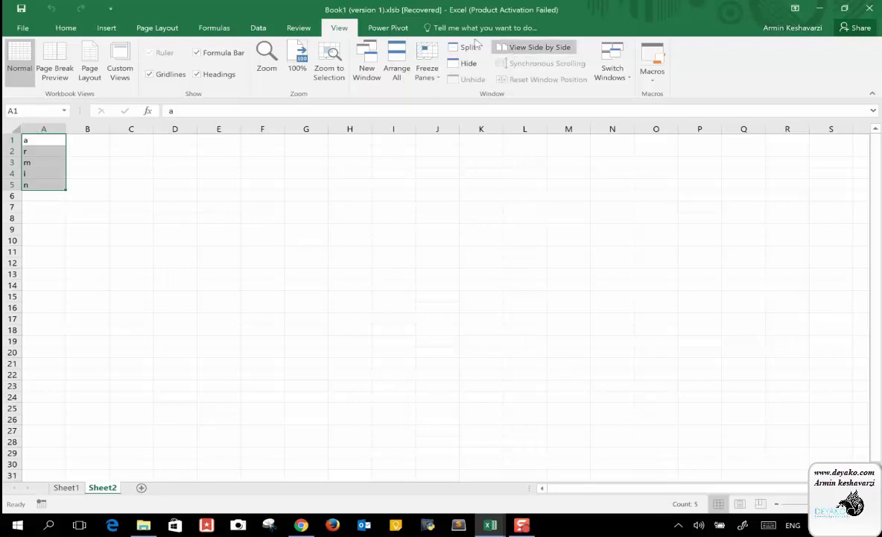
Look through the Home and Power Pivot ribbon commands.
click(66, 28)
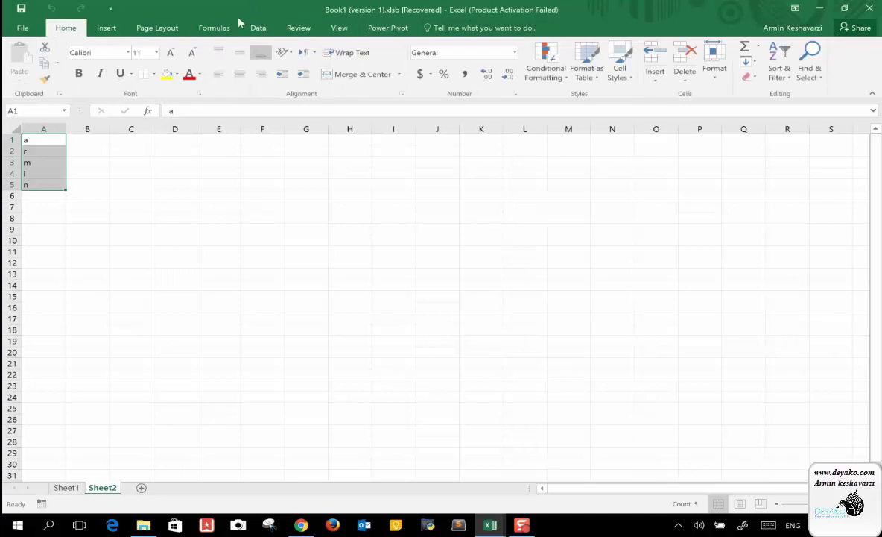
click(379, 30)
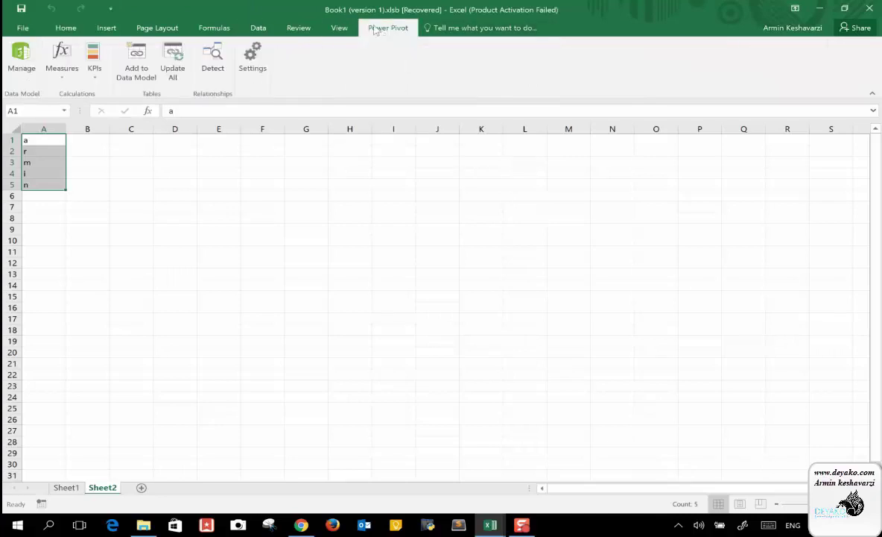
click(68, 28)
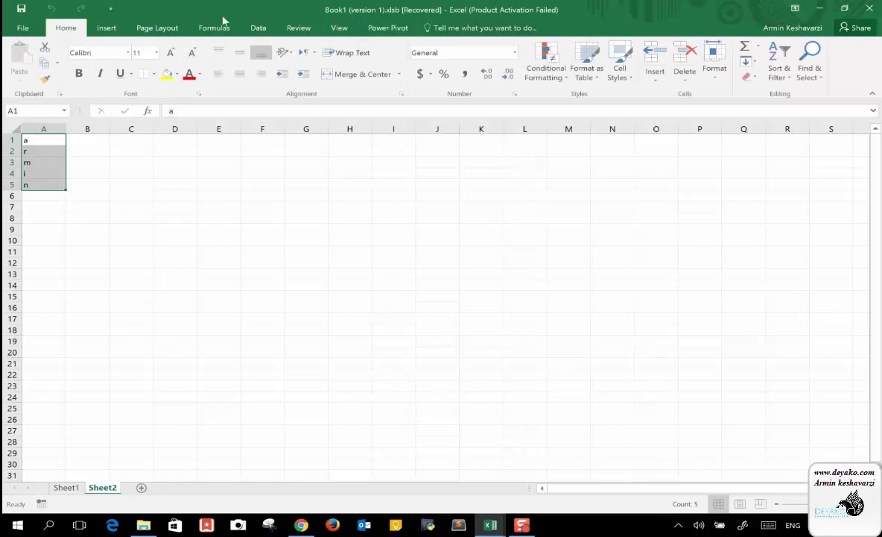
Tick Developer under Customize Ribbon in Excel Options and apply it.
click(12, 30)
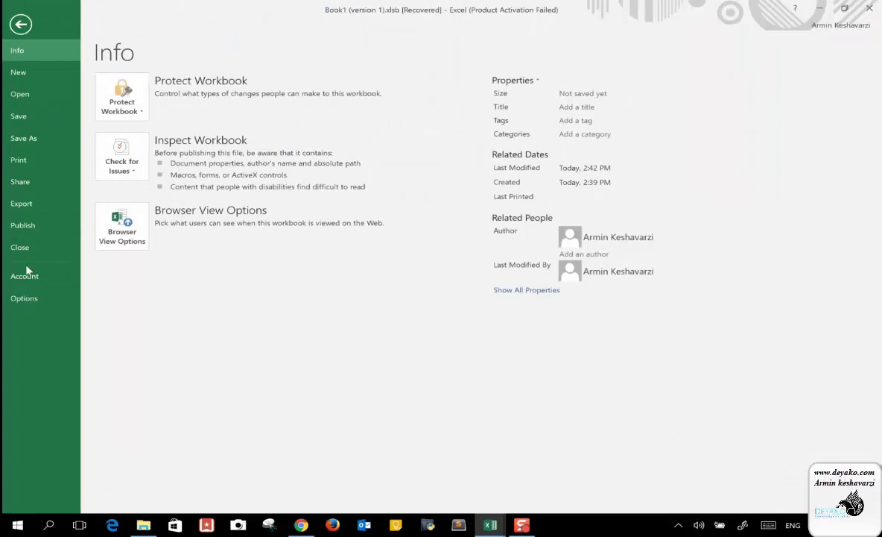
click(38, 299)
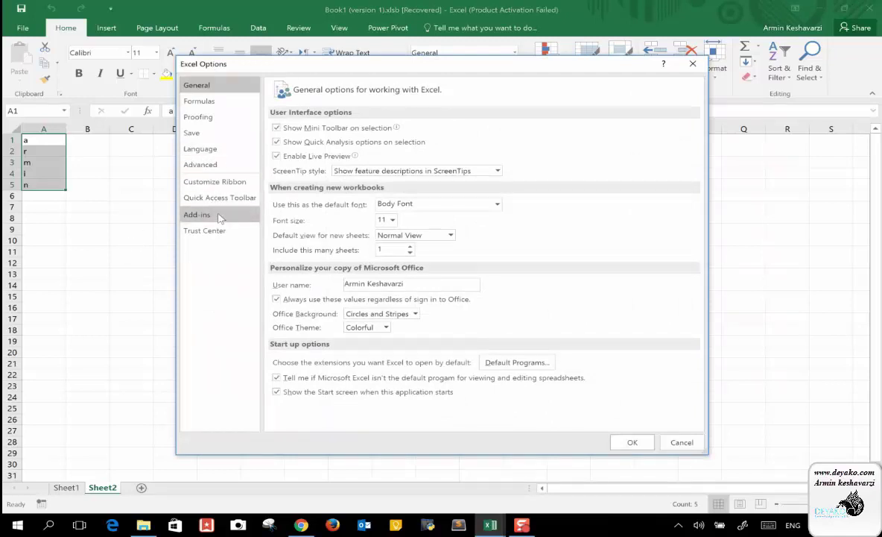
click(221, 185)
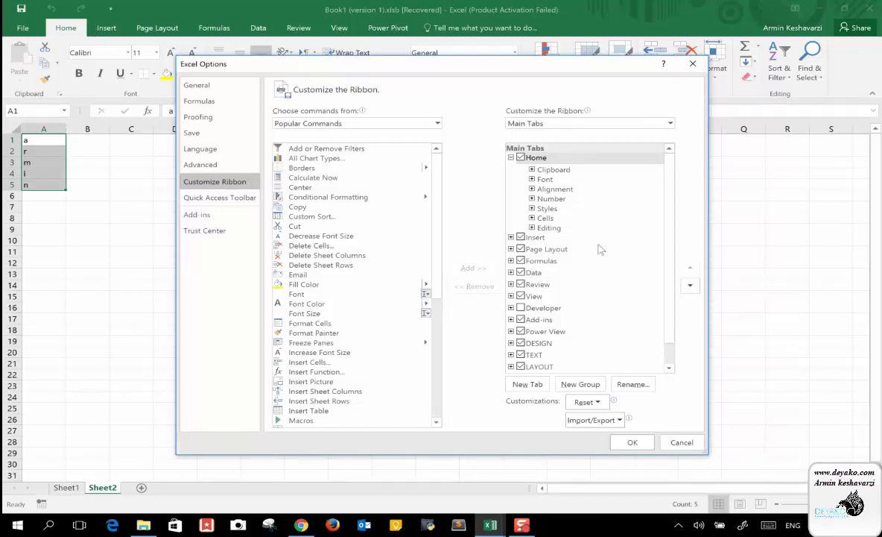
click(520, 308)
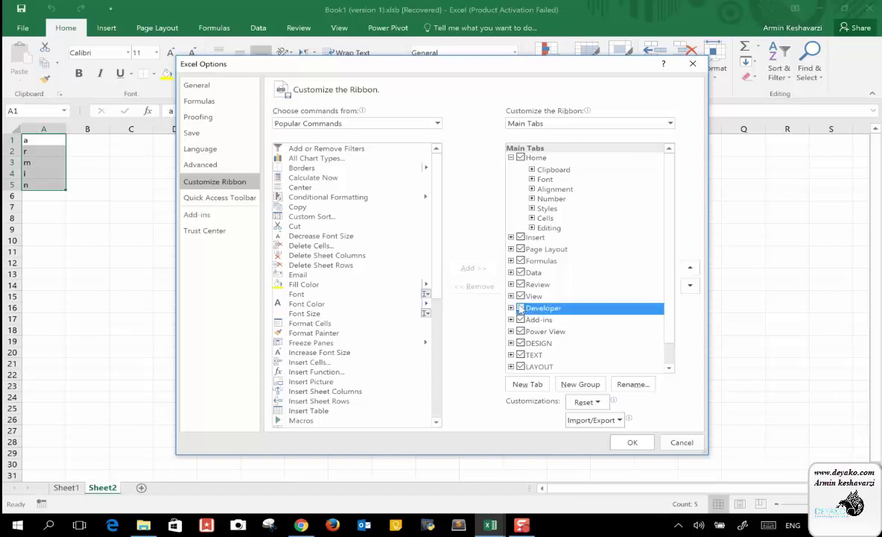
click(627, 442)
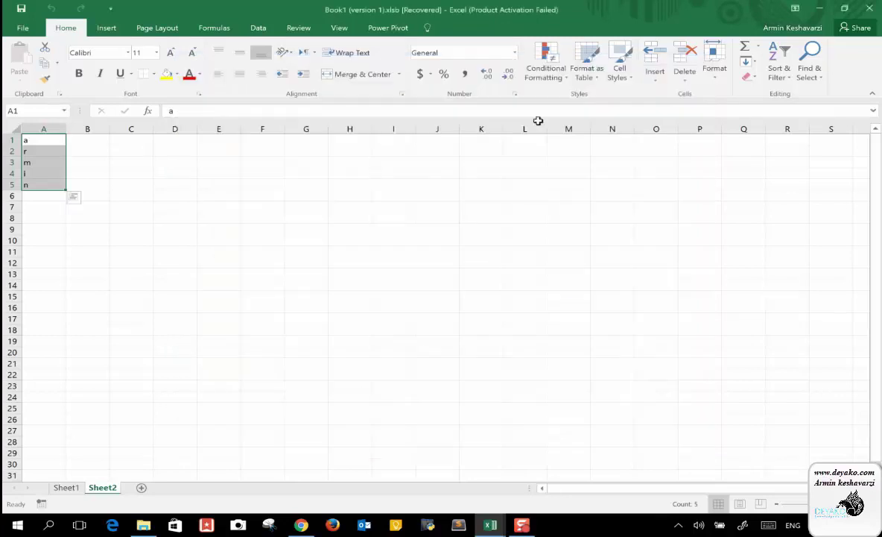
Launch the Visual Basic editor from the Developer tab and widen the project and properties panes.
click(399, 35)
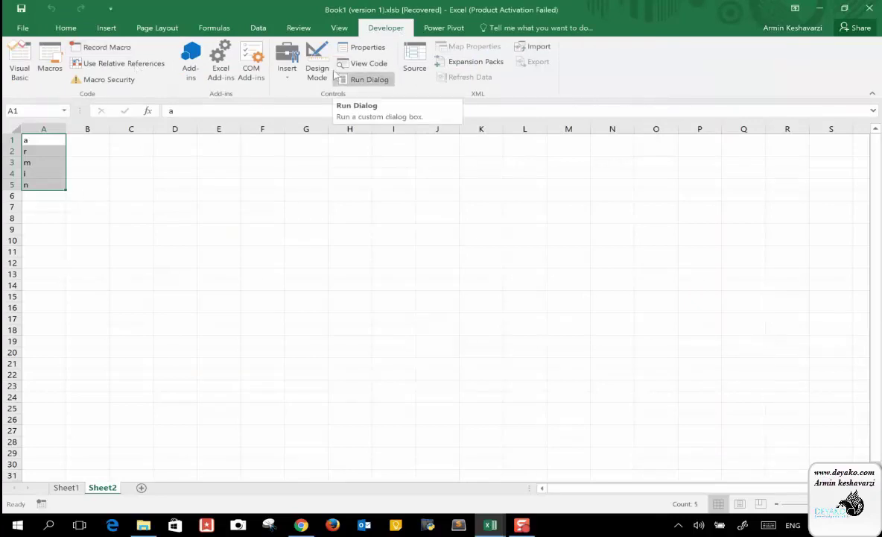
click(13, 55)
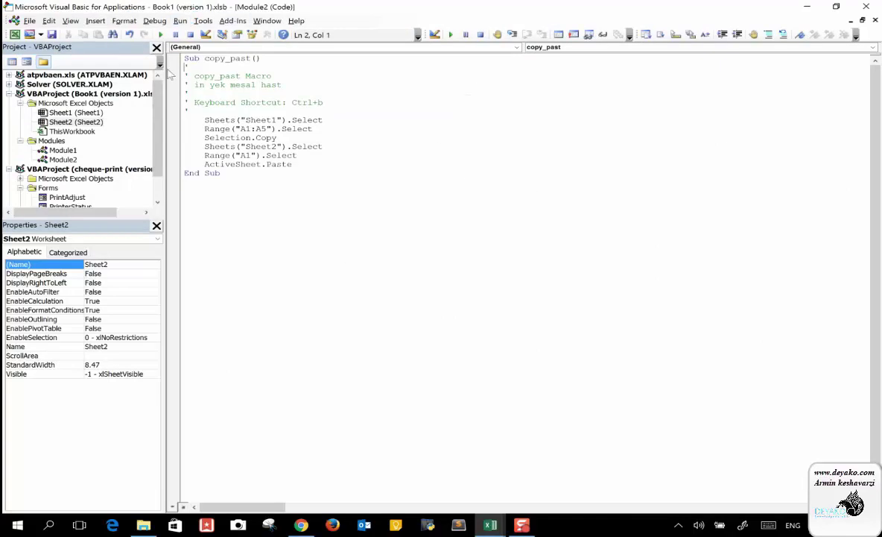
drag(164, 71, 198, 69)
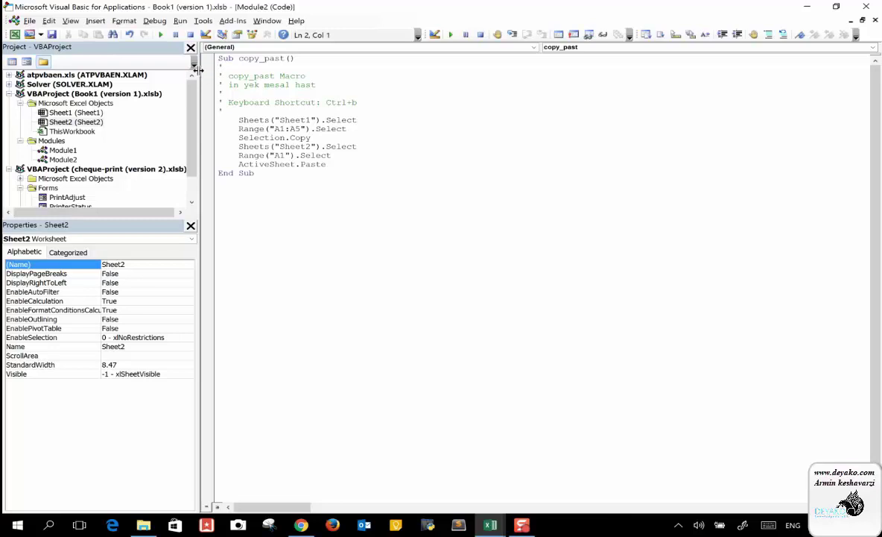
drag(197, 70, 241, 81)
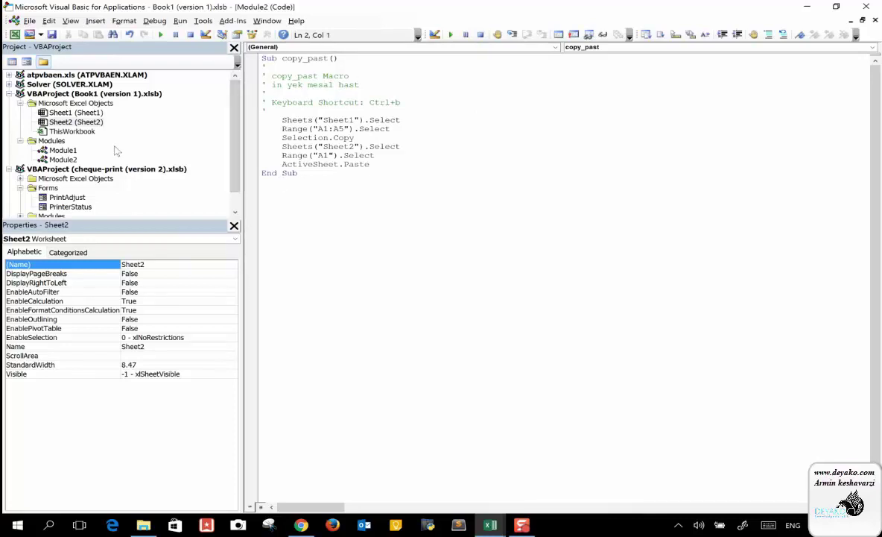
Close every open code window, including copy_past's and Sheet2's, leaving only the project listing.
click(335, 120)
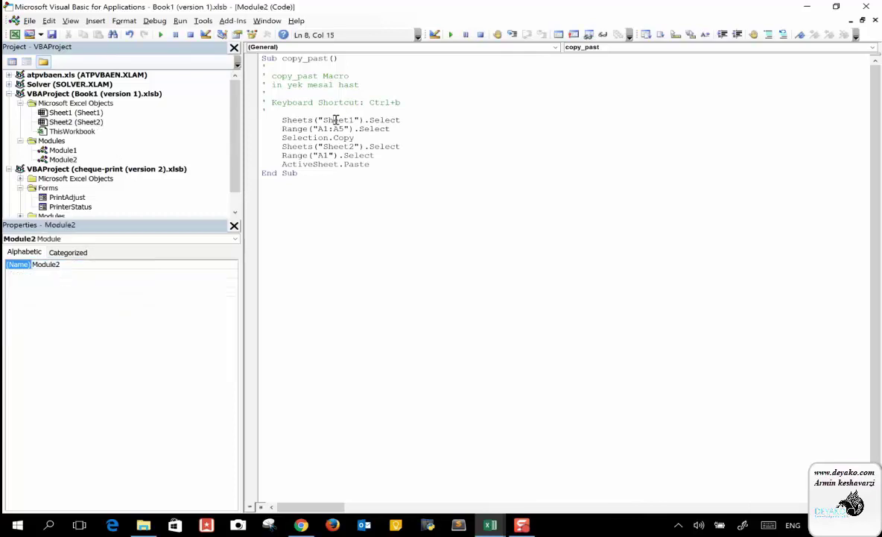
click(877, 22)
click(876, 21)
click(876, 22)
click(877, 22)
click(876, 21)
click(876, 21)
click(877, 22)
click(877, 21)
click(876, 22)
click(877, 22)
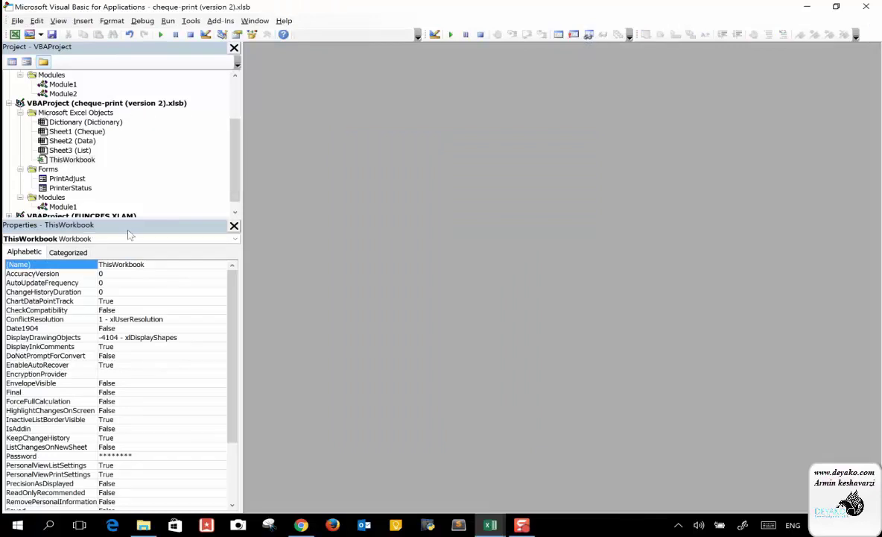
Enlarge the project tree and collapse the cheque-print VBAProject, leaving Book1's contents visible.
drag(128, 217, 128, 232)
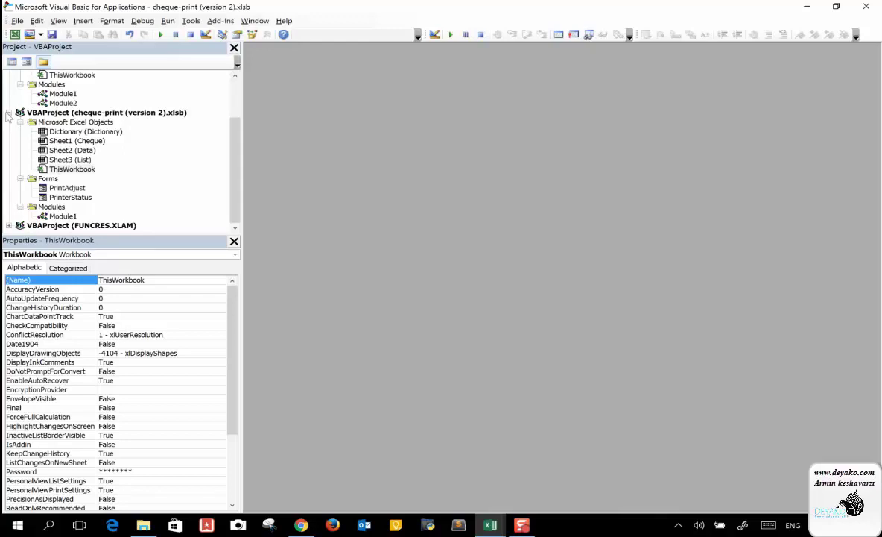
click(10, 117)
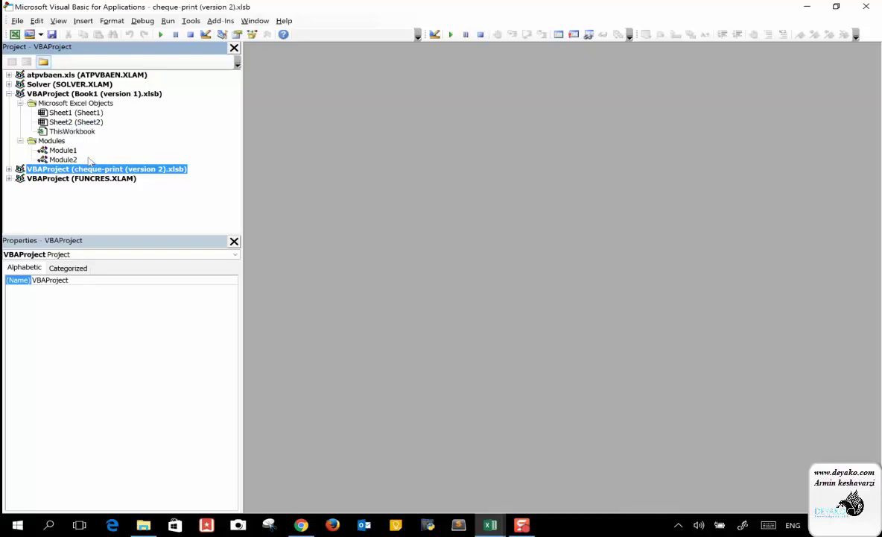
View the code of Book1's Module1, Module2 (containing copy_past) and the empty Sheet1.
click(65, 150)
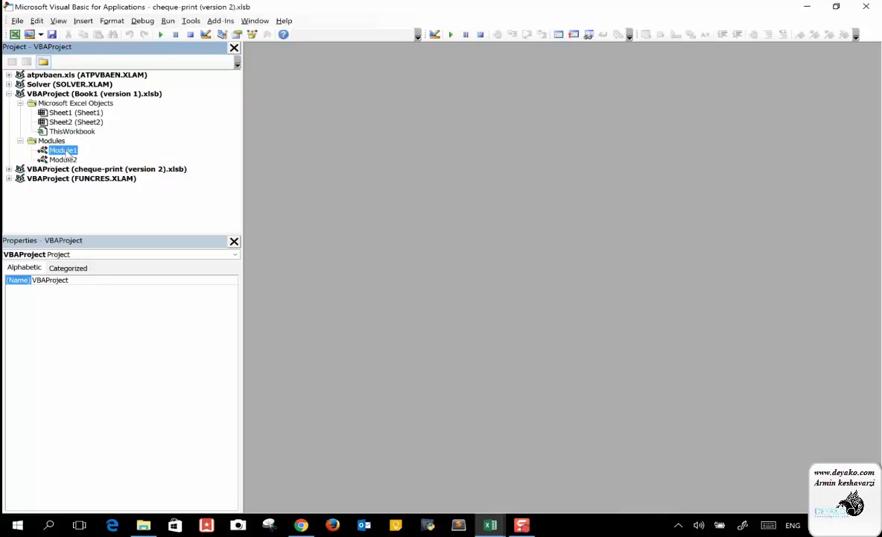
double_click(66, 150)
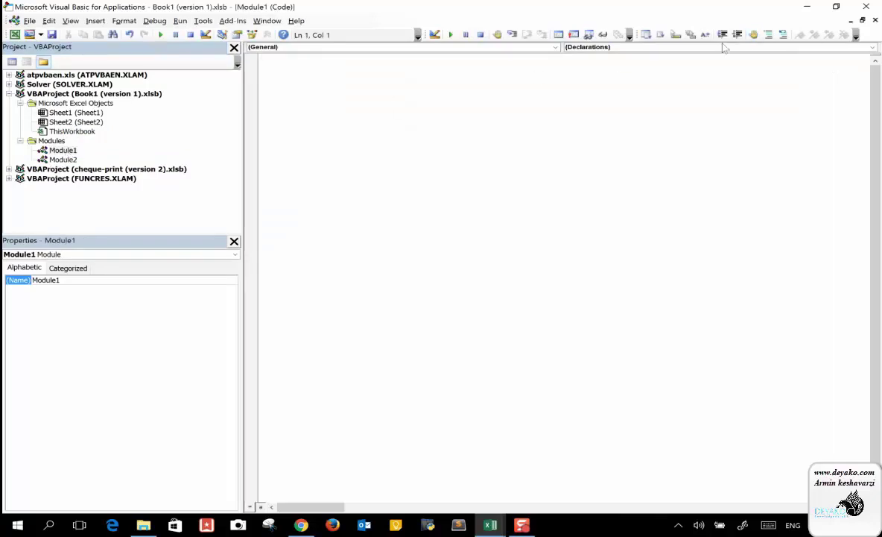
double_click(64, 160)
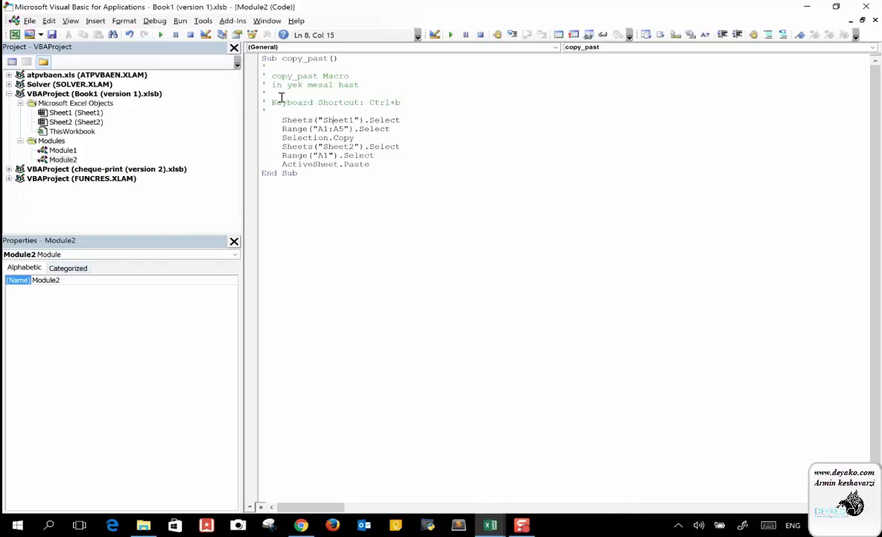
double_click(79, 111)
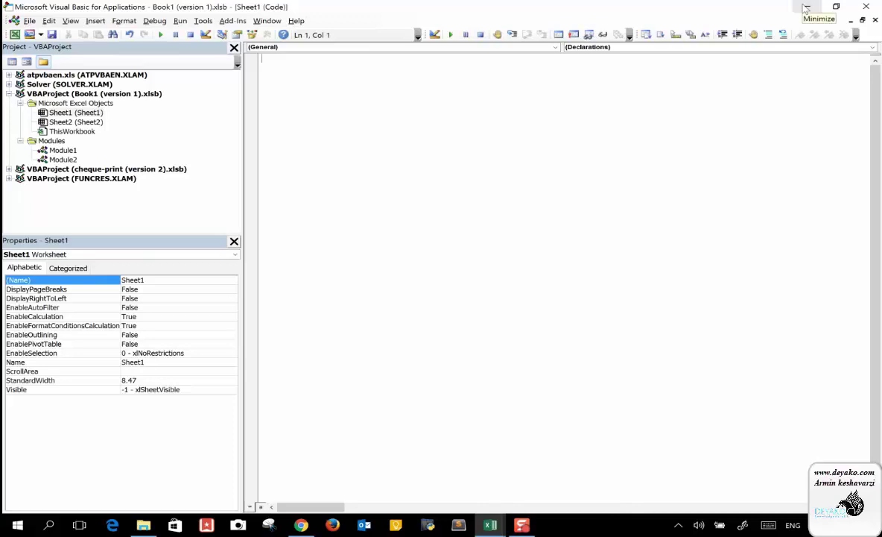
click(807, 8)
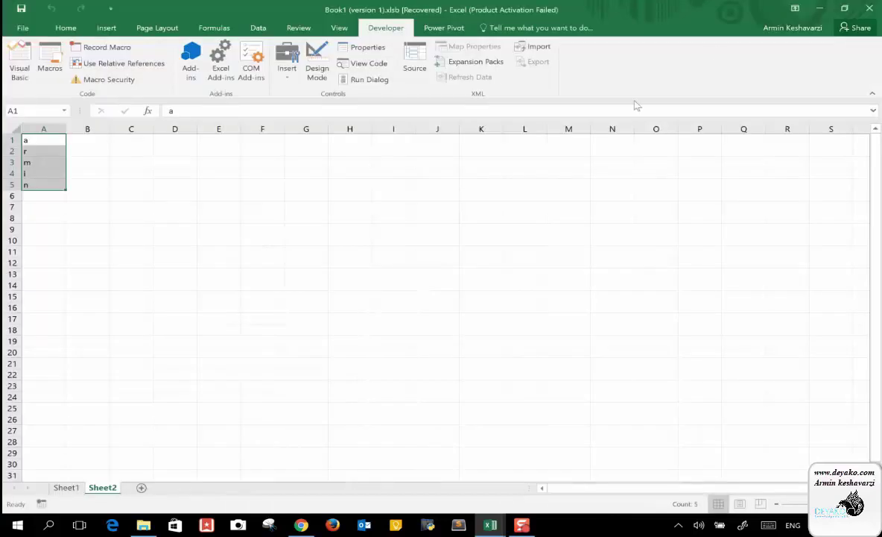